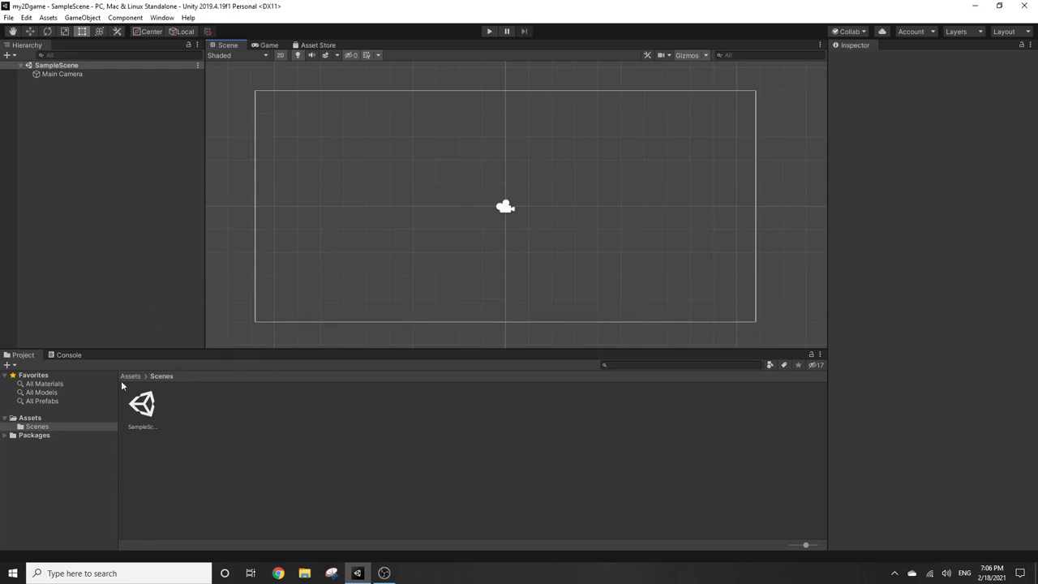
Step: Search the Asset Store for '2d pack' by rerunning the recent search
left_click(317, 46)
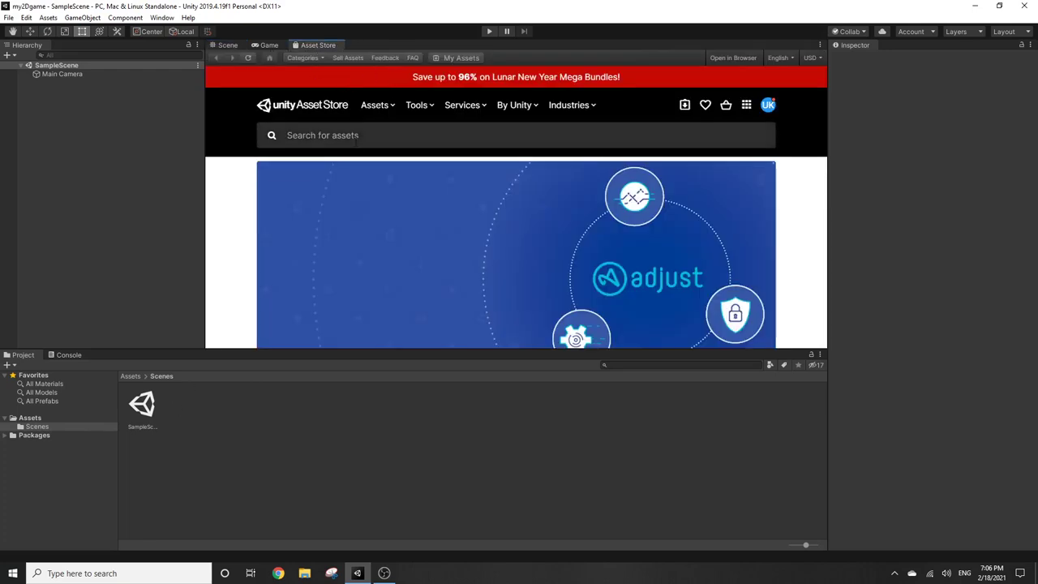
left_click(356, 140)
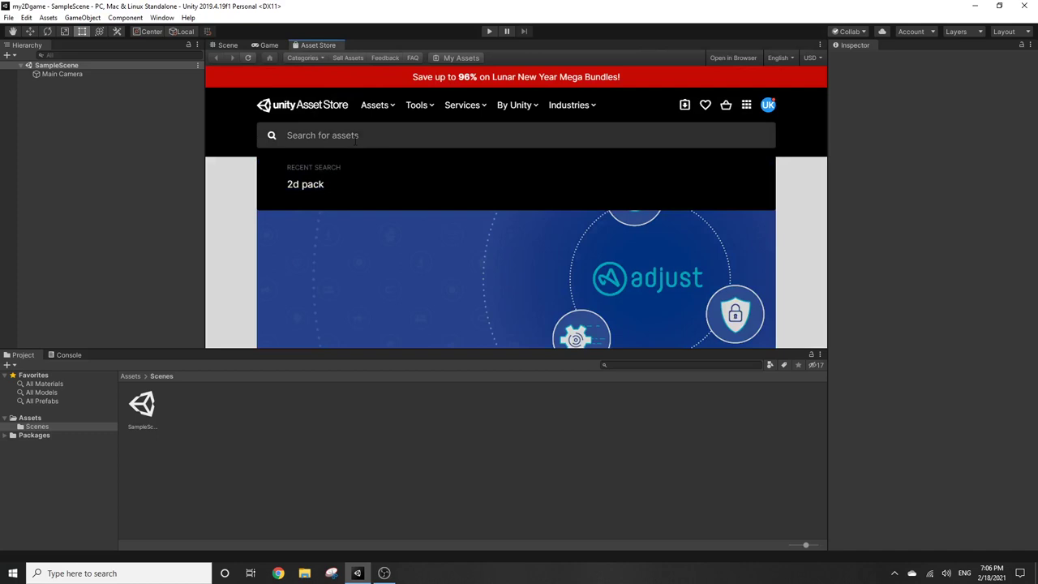
left_click(307, 188)
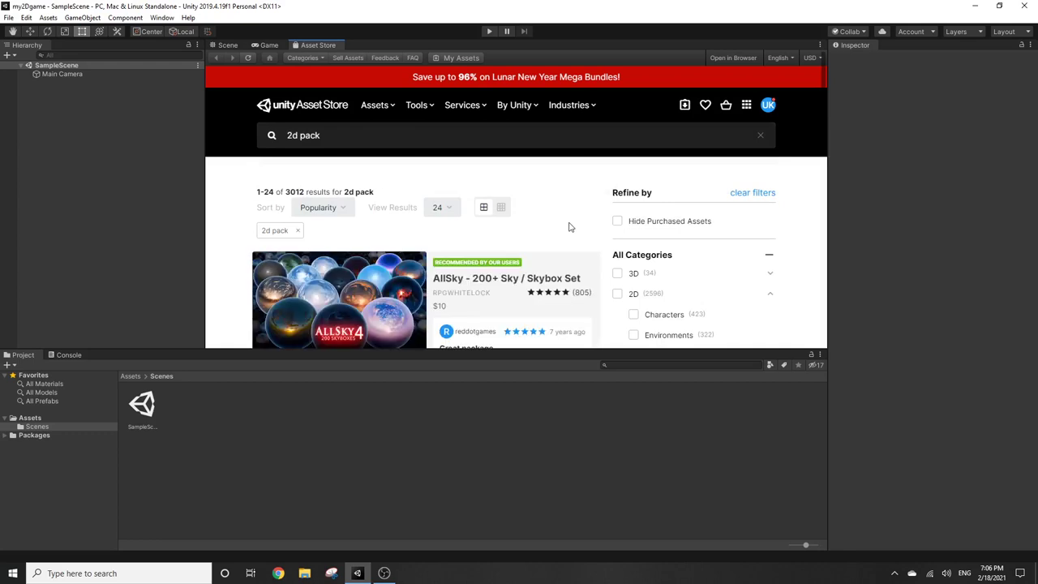
Step: Scroll through the '2d pack' results, including the 2D Mega Pack and 2D Sprites pack
scroll(569, 227, "down", 1)
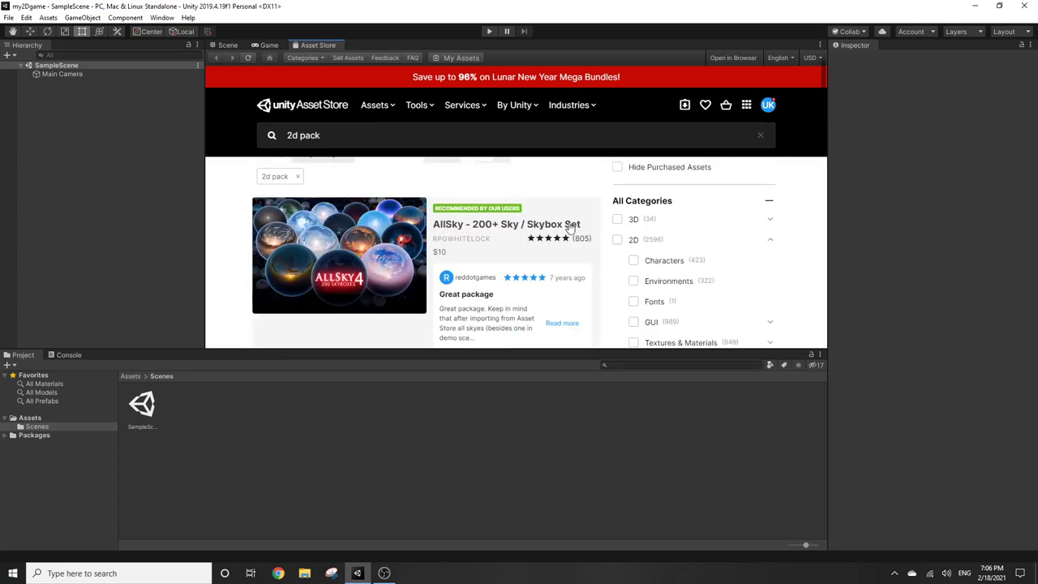
scroll(570, 227, "down", 1)
scroll(570, 228, "down", 1)
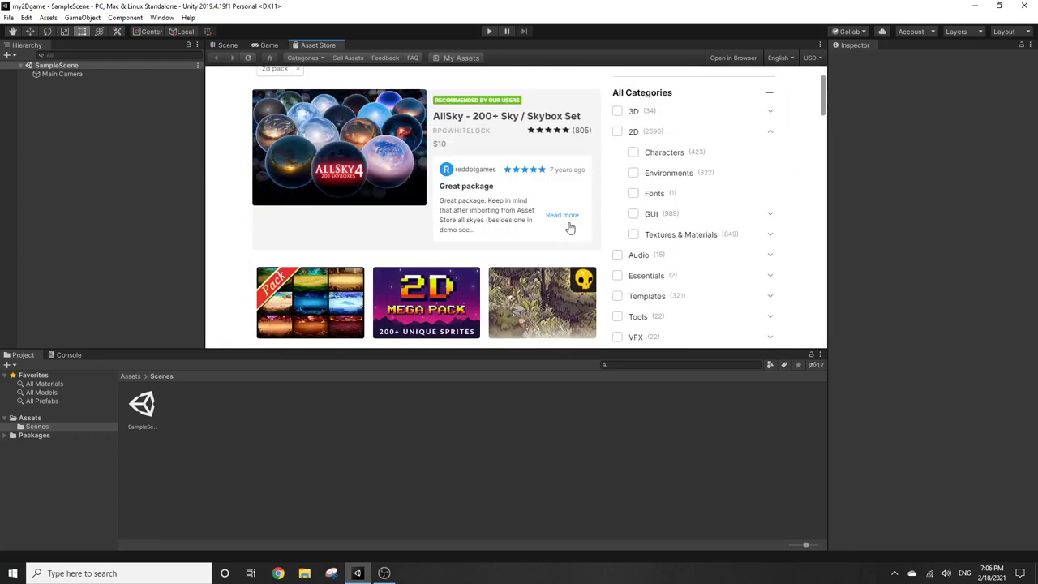
scroll(570, 227, "down", 2)
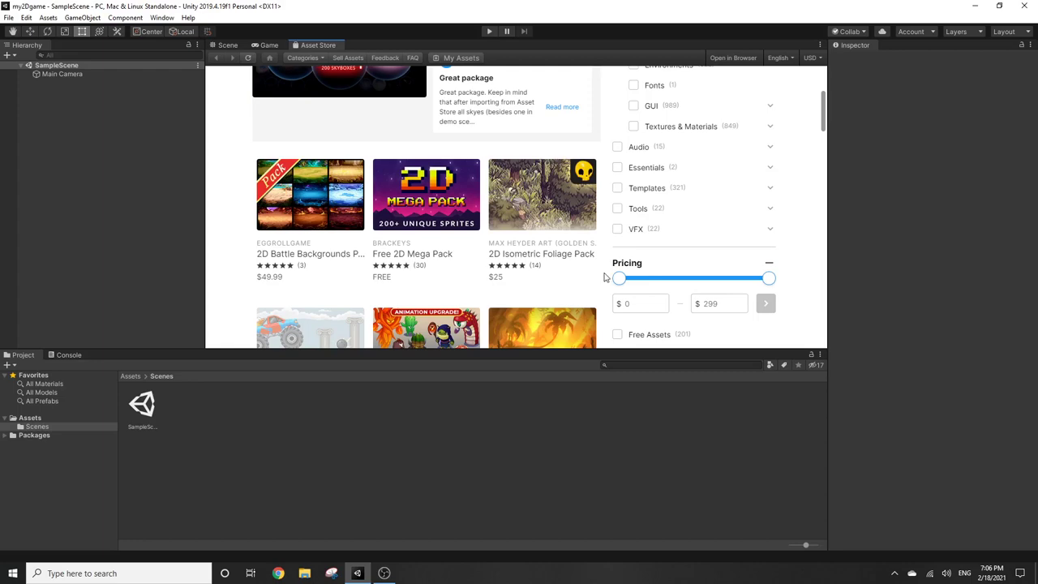
scroll(603, 277, "down", 3)
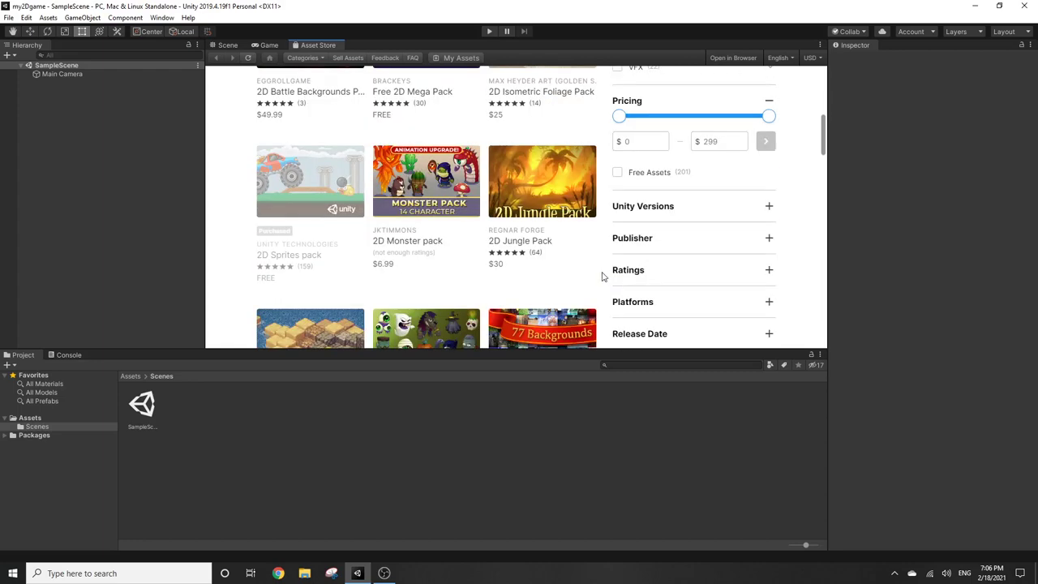
scroll(601, 277, "down", 2)
scroll(602, 277, "down", 3)
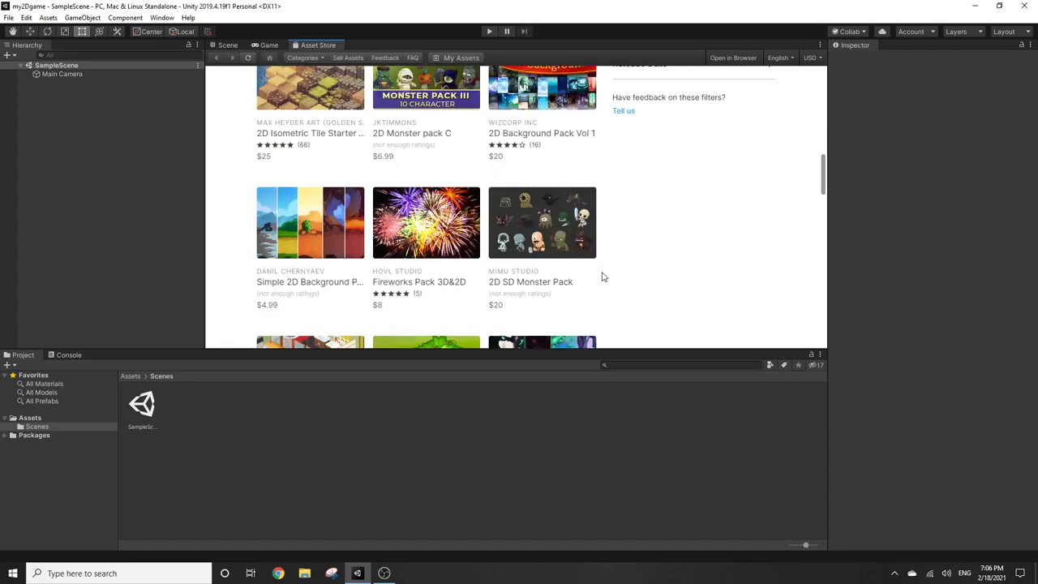
scroll(603, 278, "down", 2)
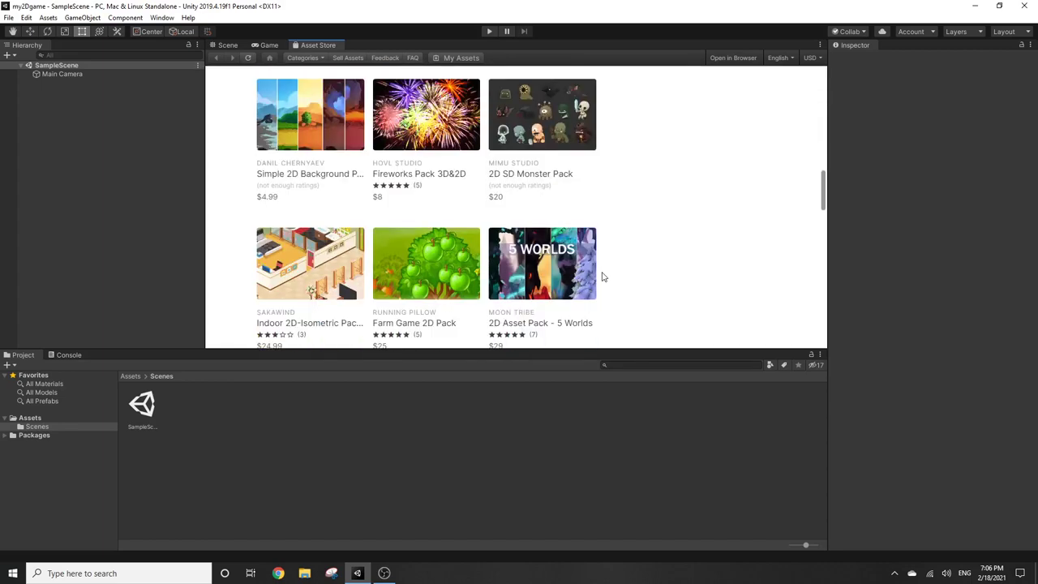
scroll(602, 277, "up", 3)
scroll(602, 276, "up", 1)
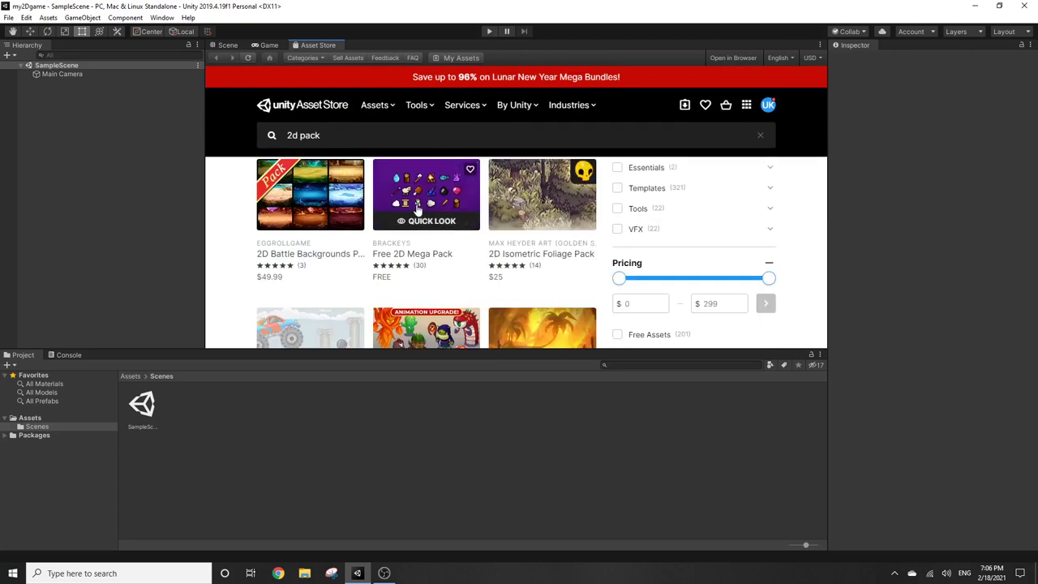
scroll(427, 211, "up", 3)
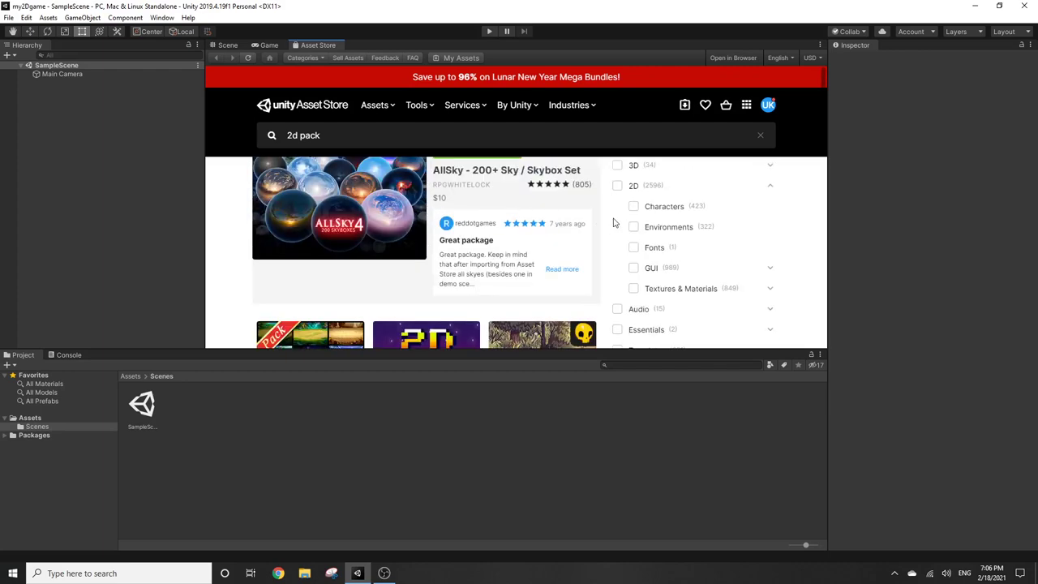
scroll(618, 224, "down", 3)
scroll(630, 249, "down", 2)
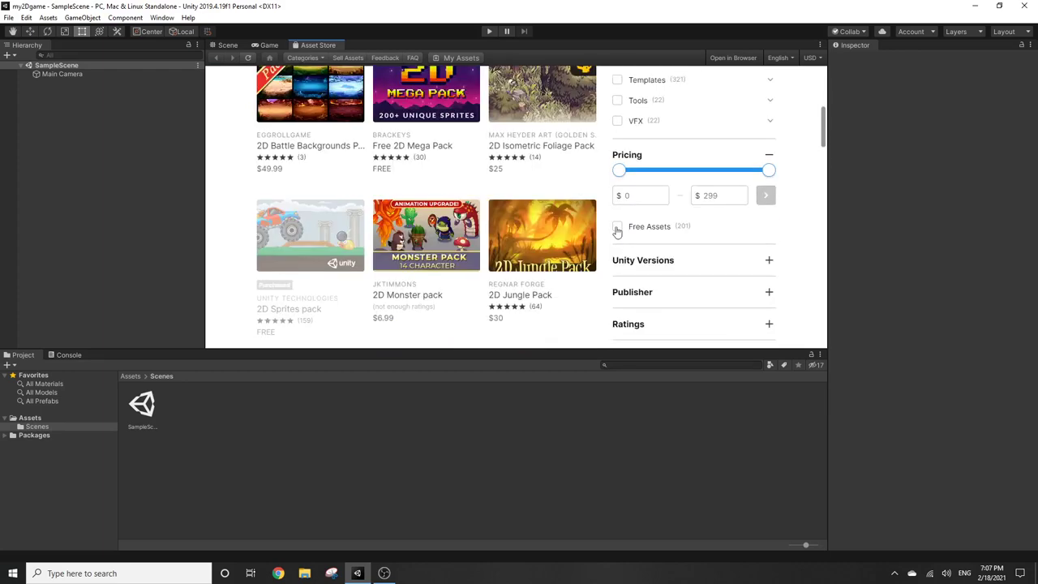
Step: Filter the results to Free Assets and open Unity Technologies' 2D Sprites pack page
left_click(617, 226)
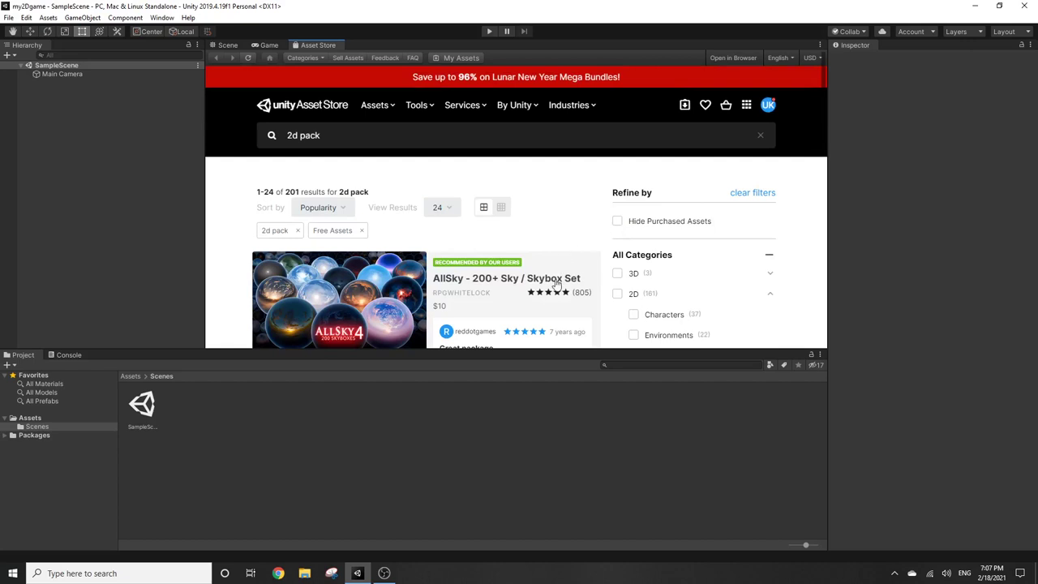
scroll(556, 285, "down", 5)
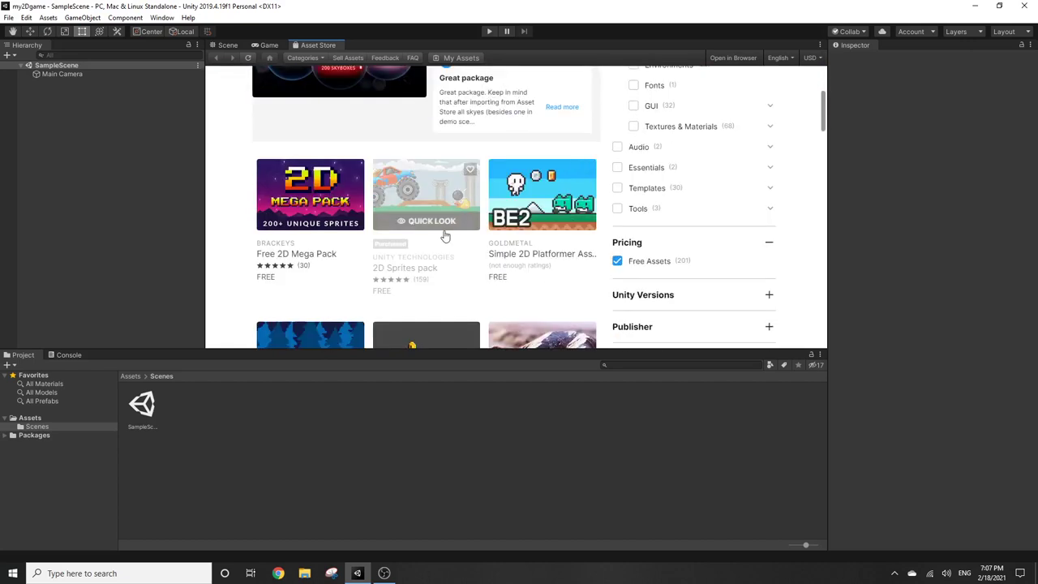
left_click(414, 198)
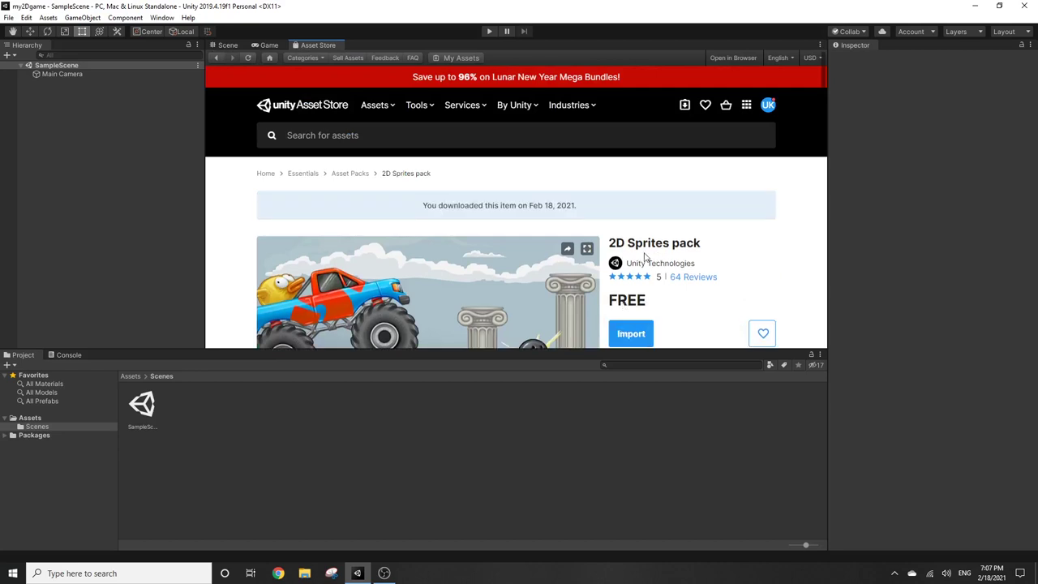
scroll(680, 292, "down", 2)
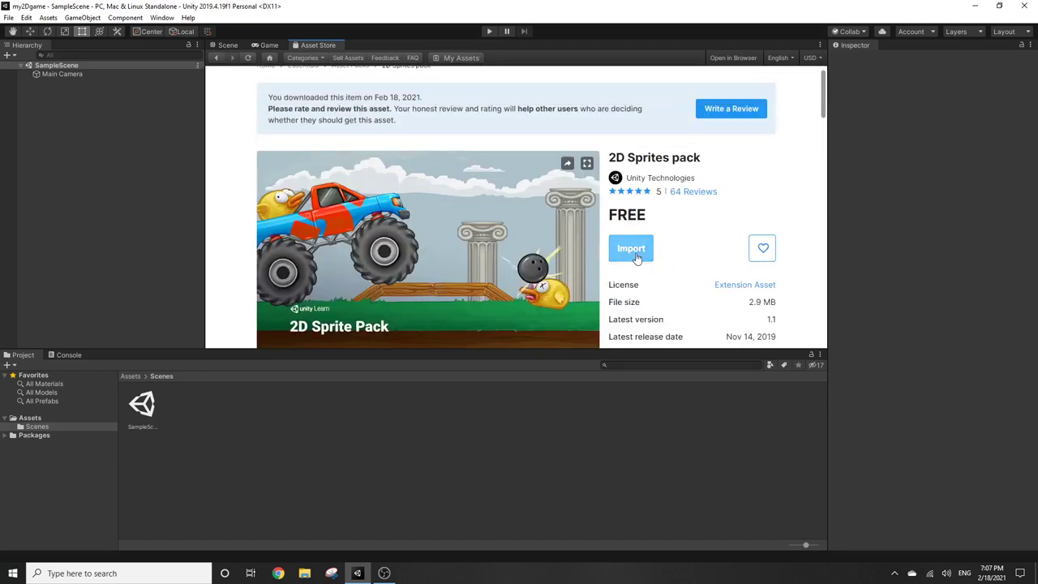
scroll(693, 262, "down", 2)
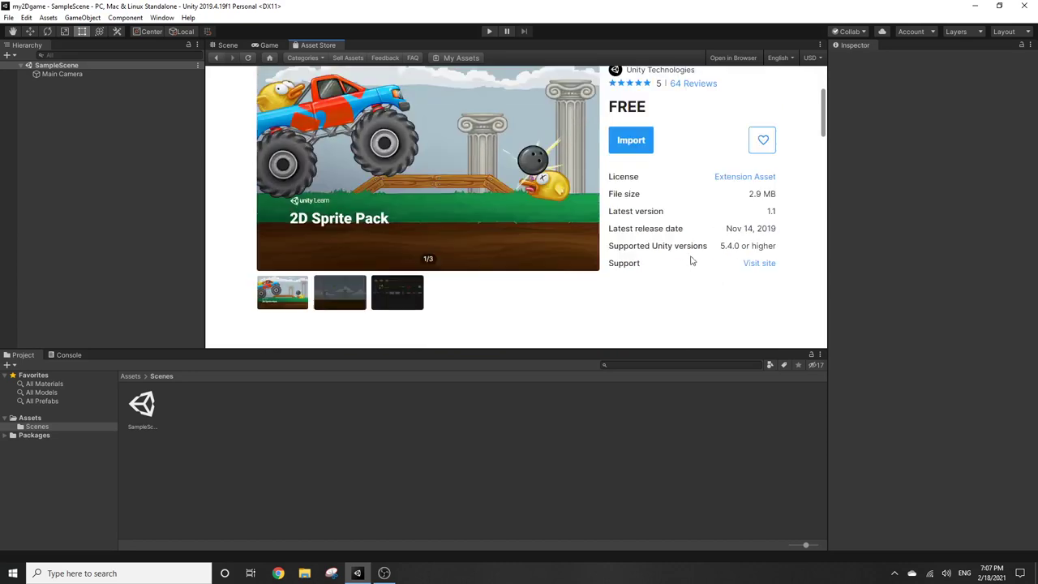
Step: Import the whole 2D Sprites pack with all items checked, adding a Sprites folder under Assets
left_click(643, 141)
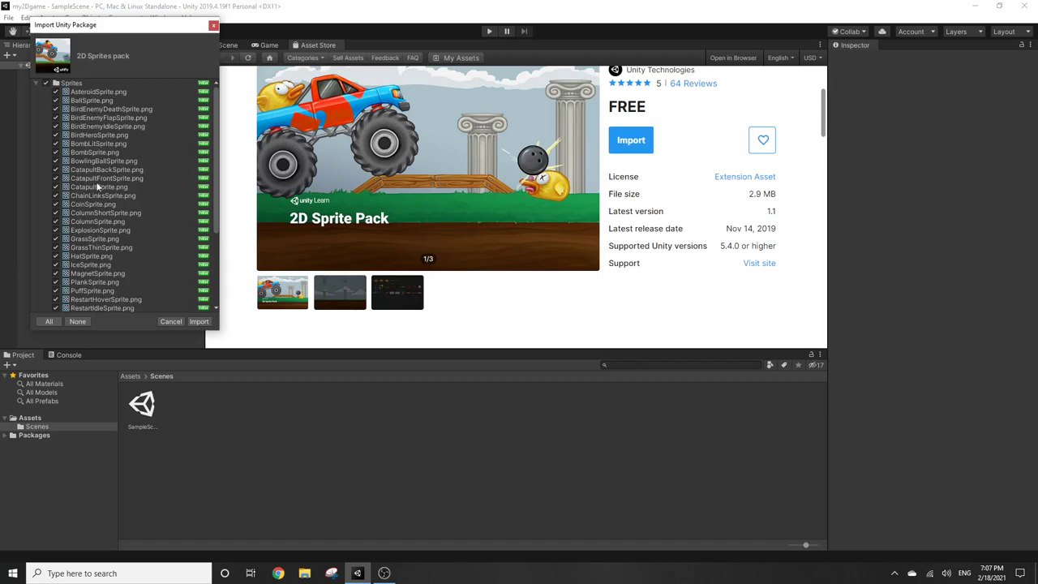
scroll(122, 203, "down", 2)
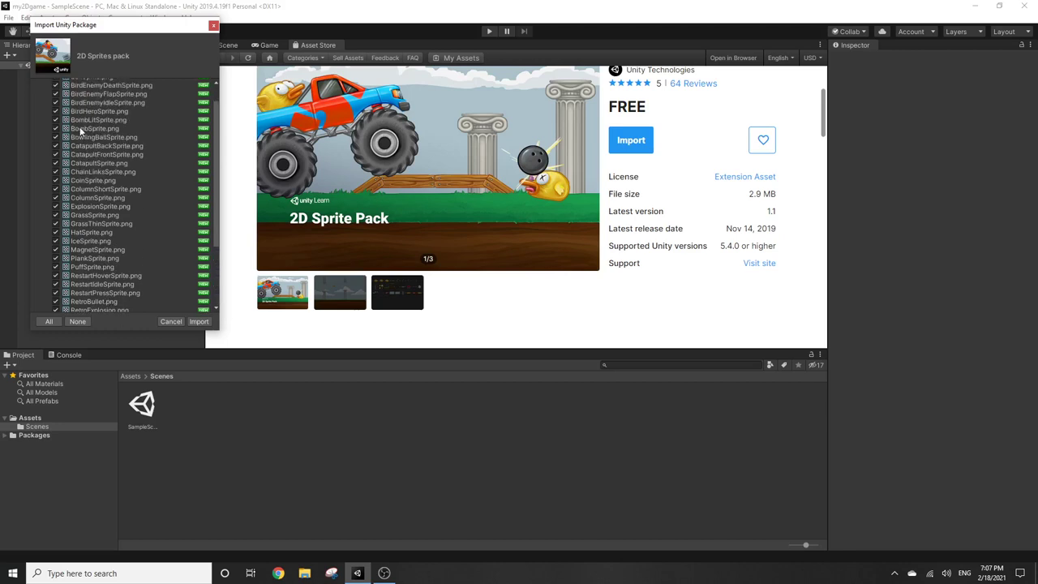
scroll(81, 129, "up", 2)
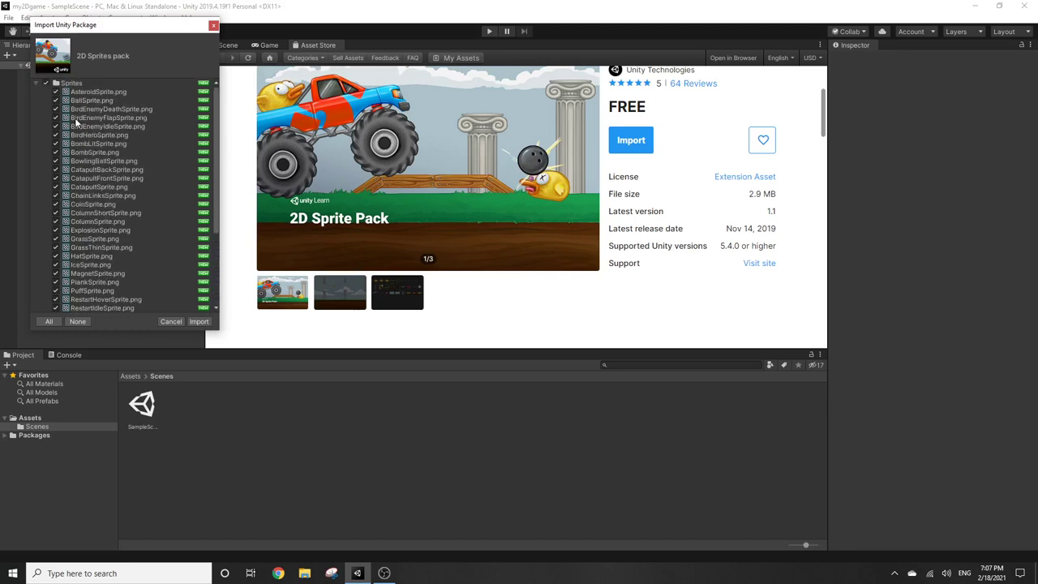
left_click(198, 322)
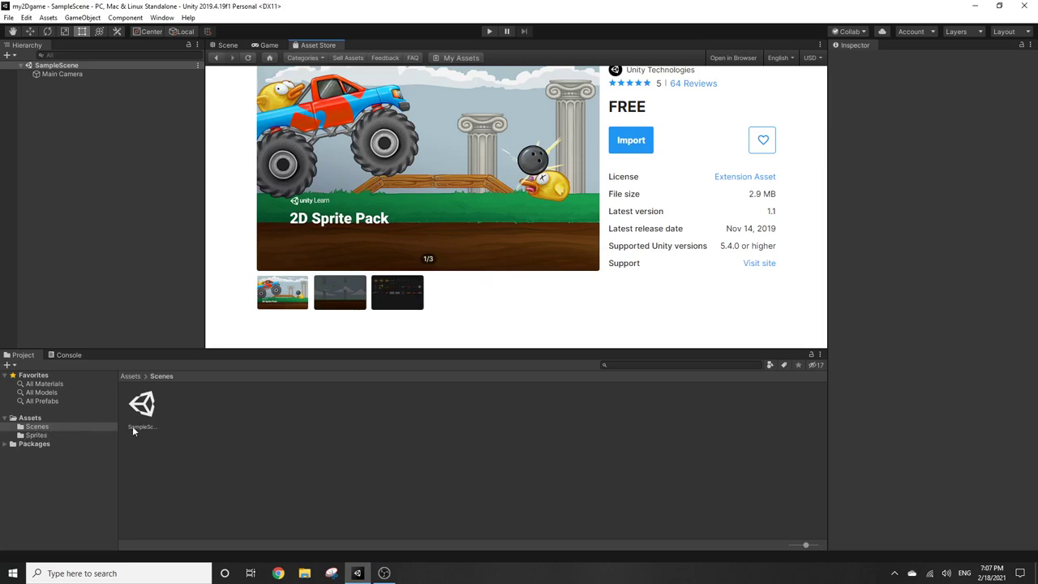
Step: Browse the Sprites folder showing BallSprite, CoinSprite and SkySprite, then return to the Scene view
left_click(32, 435)
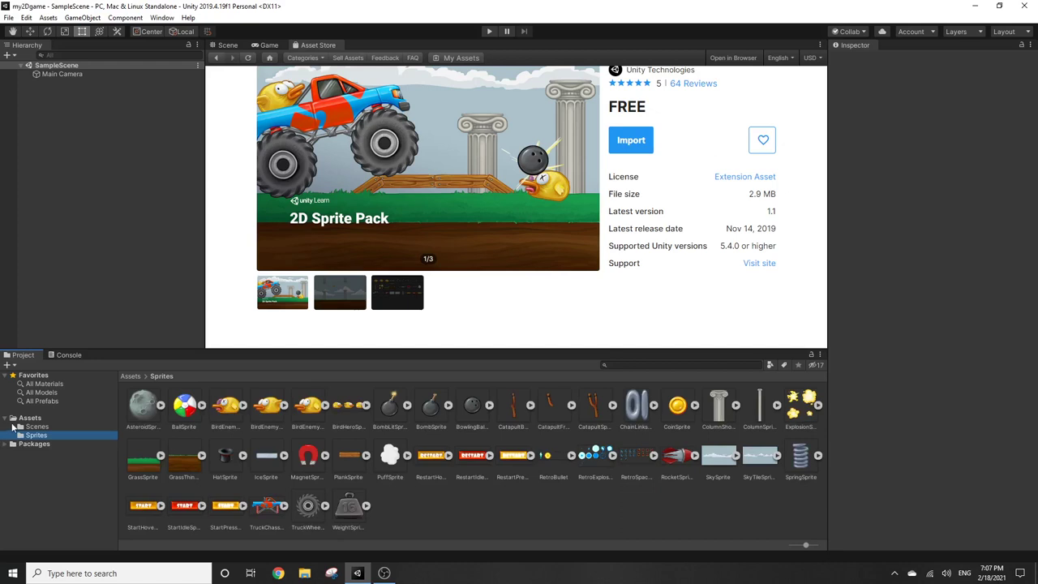
left_click(14, 420)
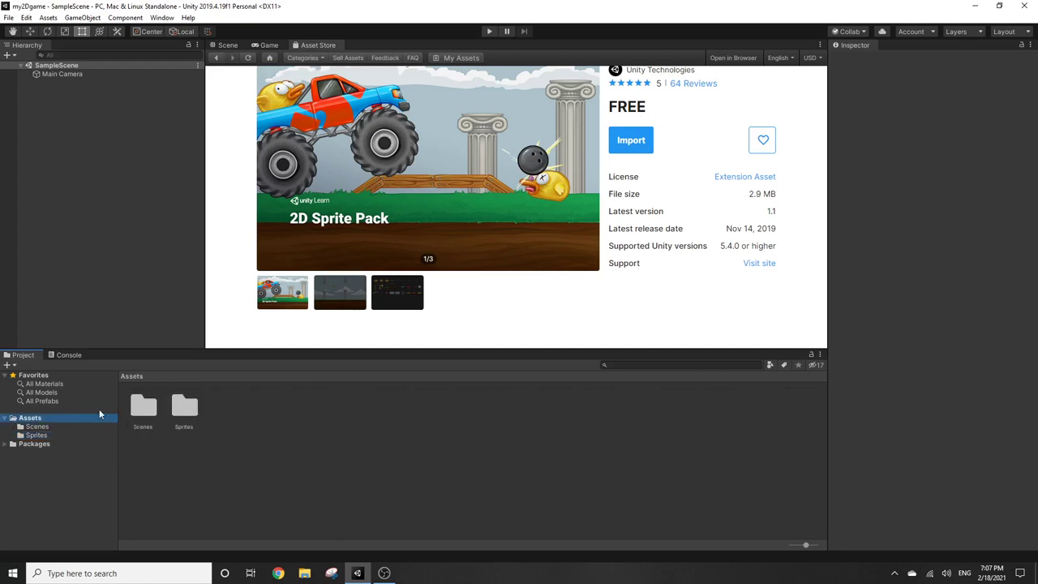
double_click(185, 407)
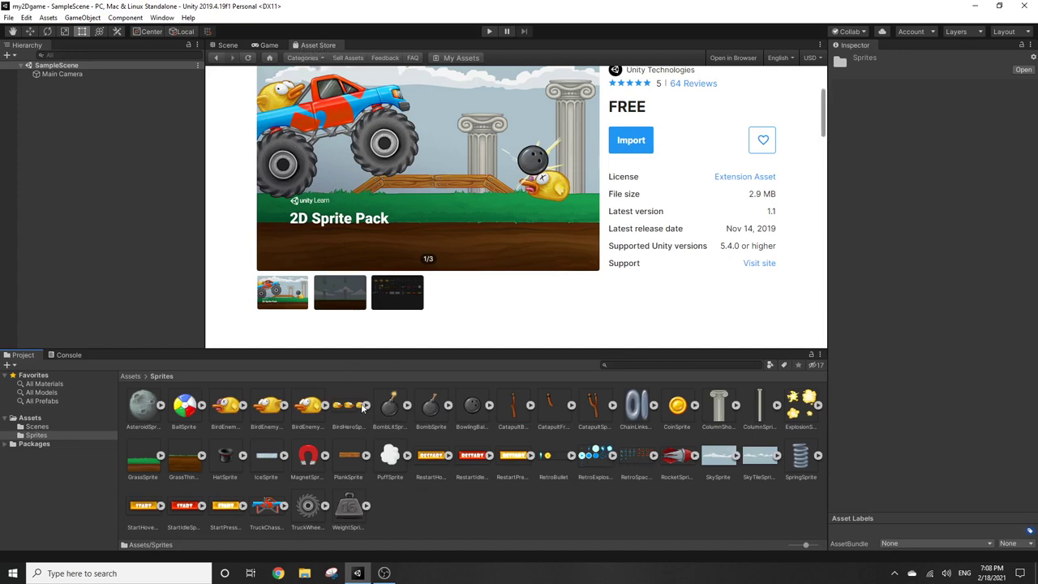
left_click(227, 46)
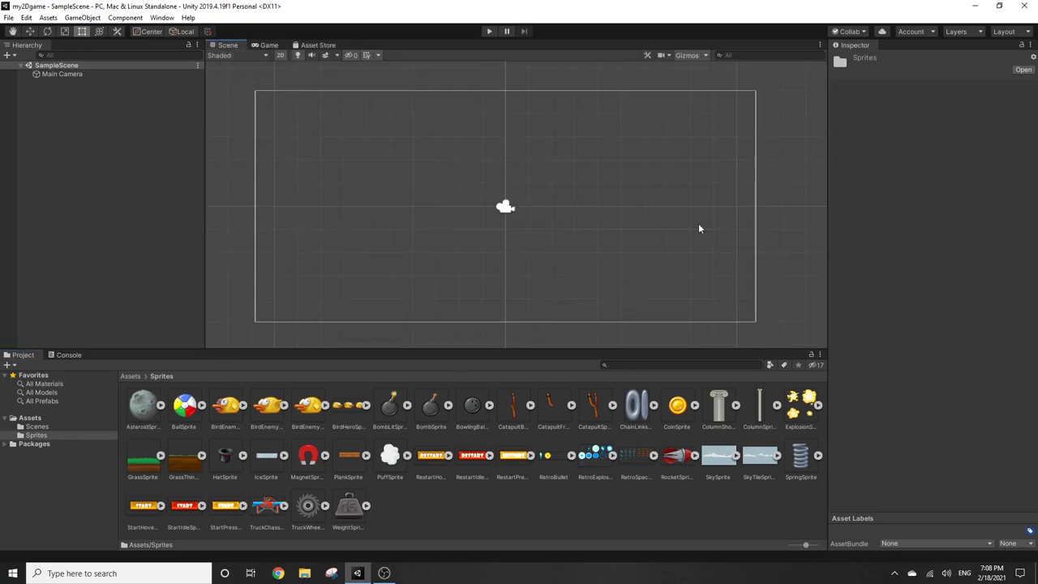
Step: Place SkyTileSprite over the camera, scale it to about 1.06, and centre it near 0
left_click(511, 211)
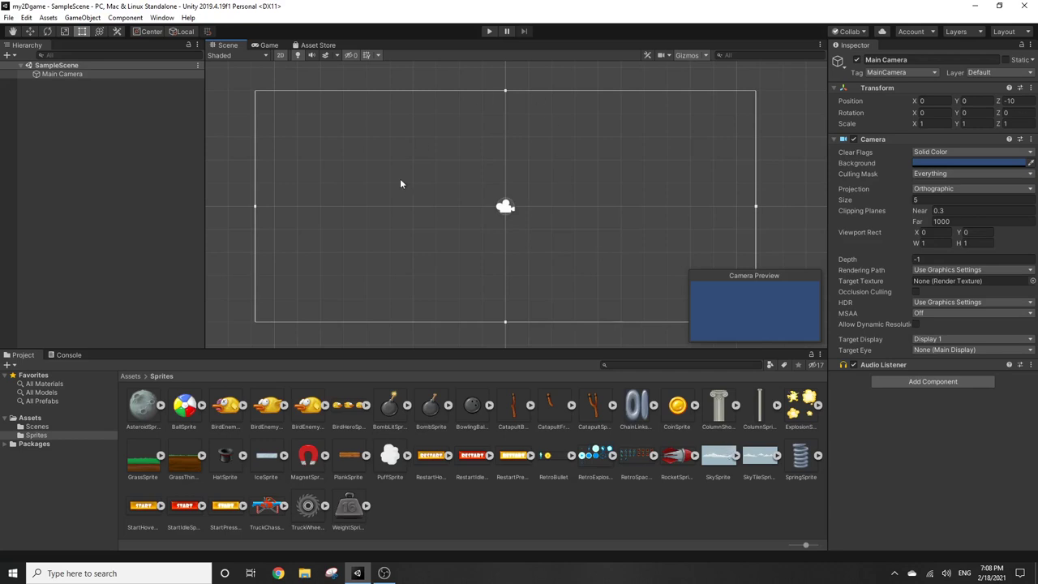
left_click_drag(759, 454, 507, 206)
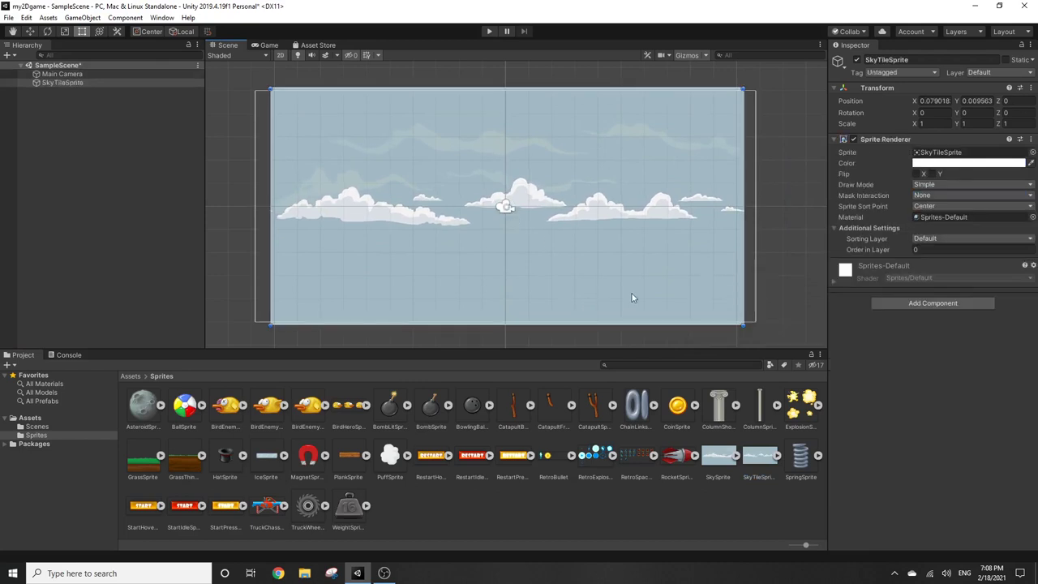
left_click_drag(271, 89, 248, 76)
left_click_drag(346, 146, 352, 147)
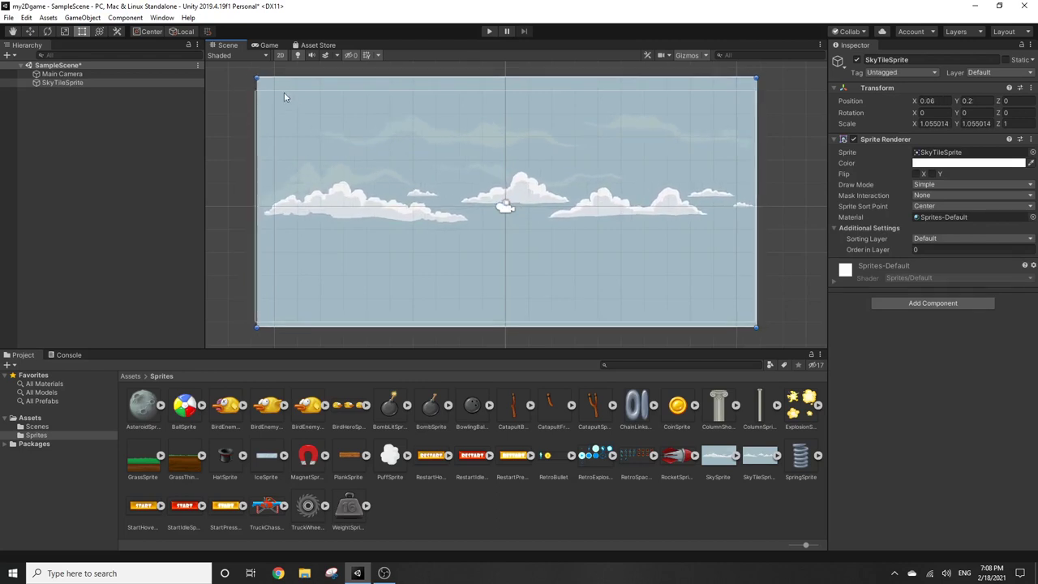
left_click_drag(256, 78, 251, 75)
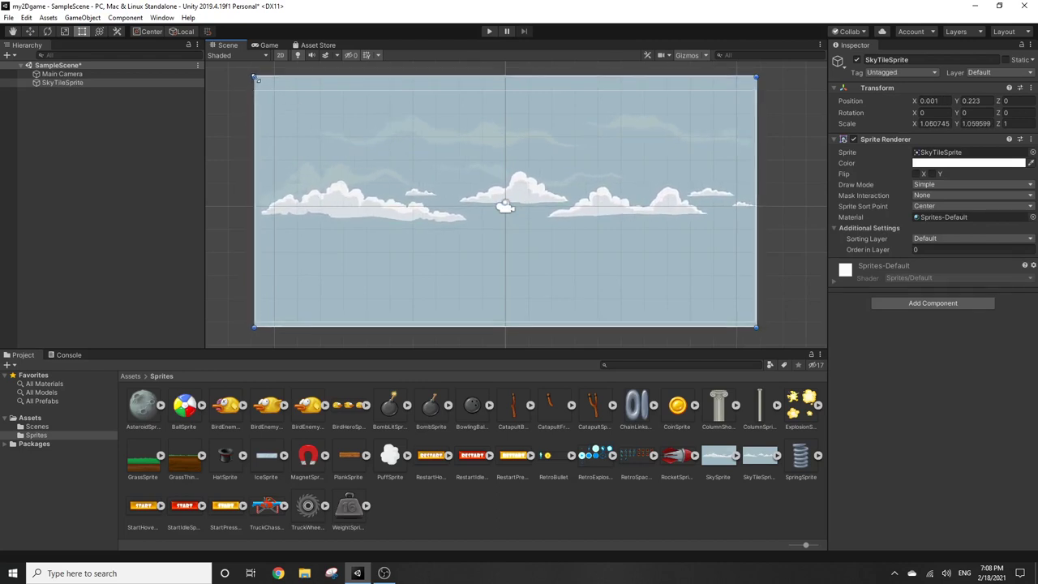
left_click(760, 232)
left_click(605, 239)
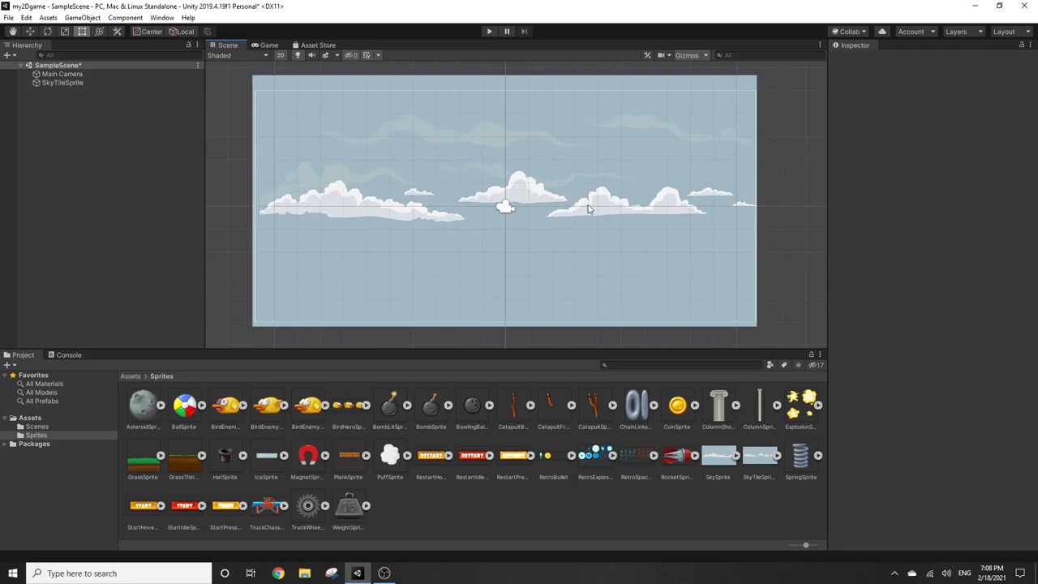
left_click_drag(588, 168, 589, 333)
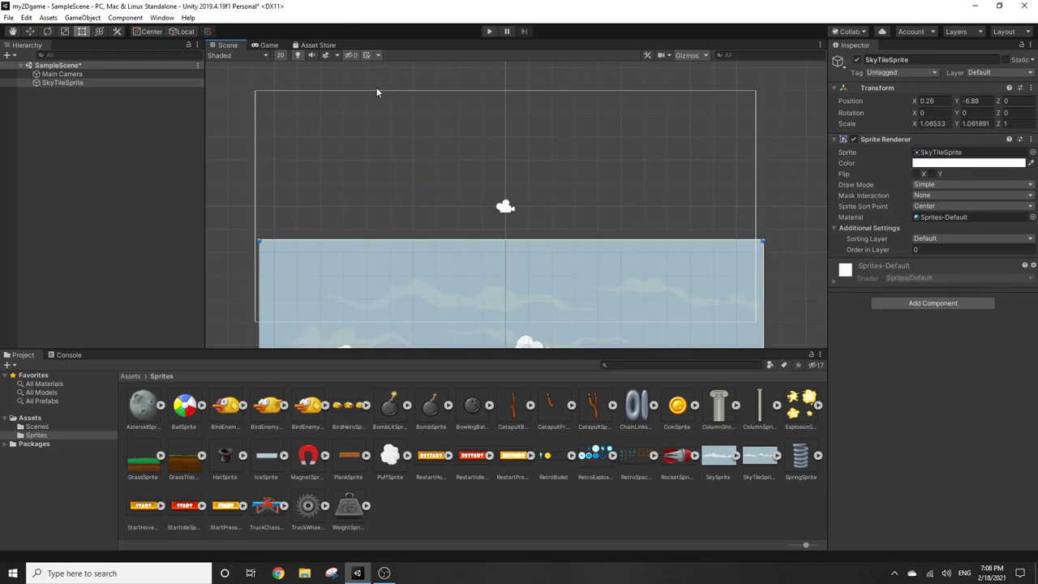
left_click_drag(542, 289, 535, 131)
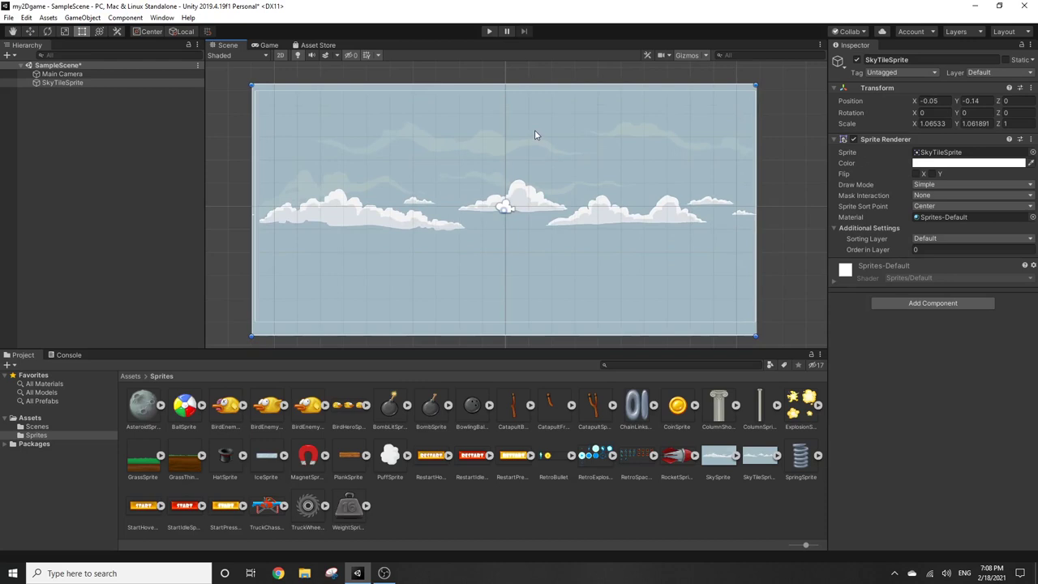
left_click(485, 32)
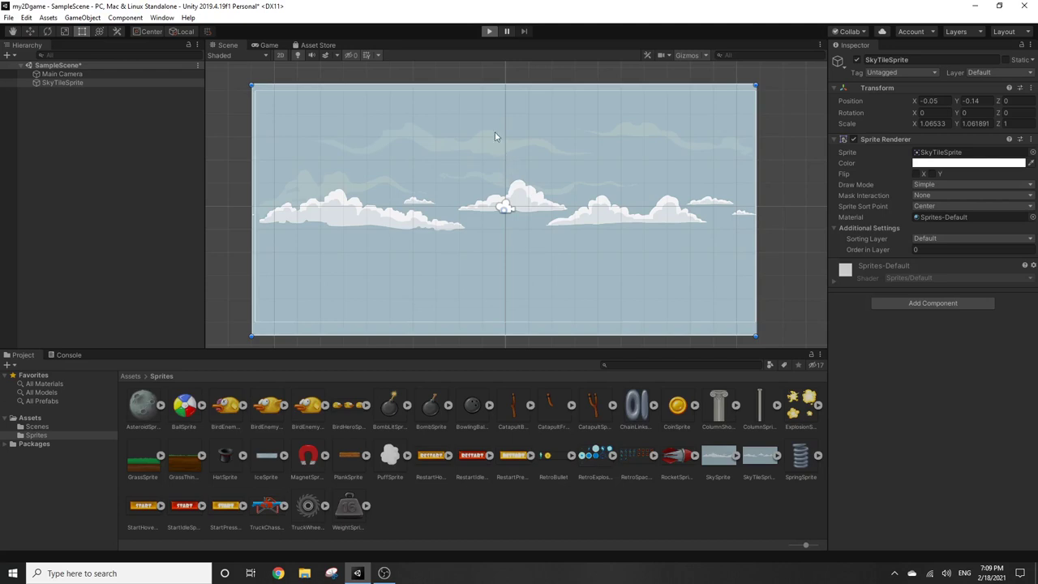
key("ctrl+p")
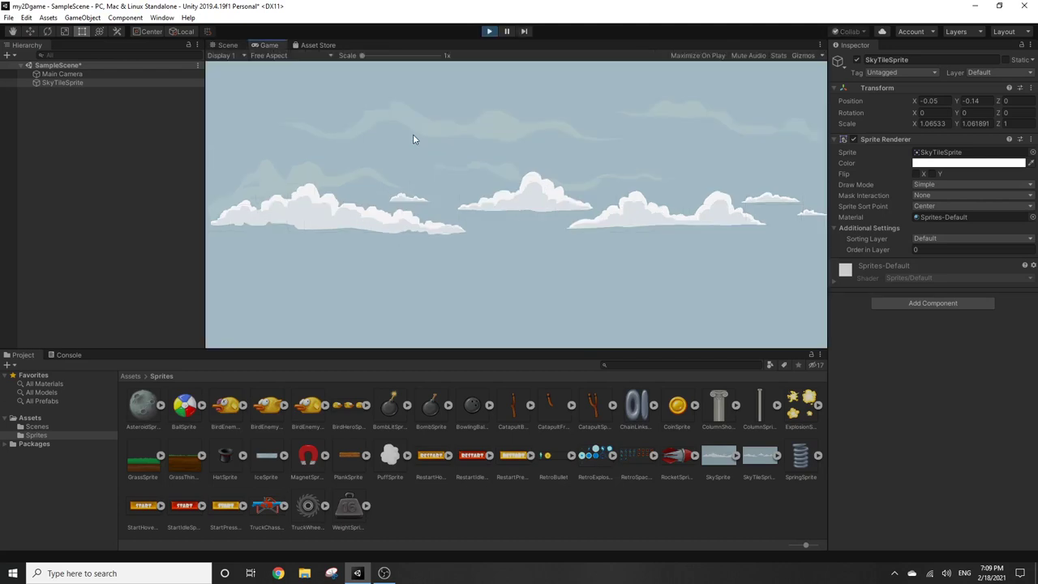
left_click(489, 31)
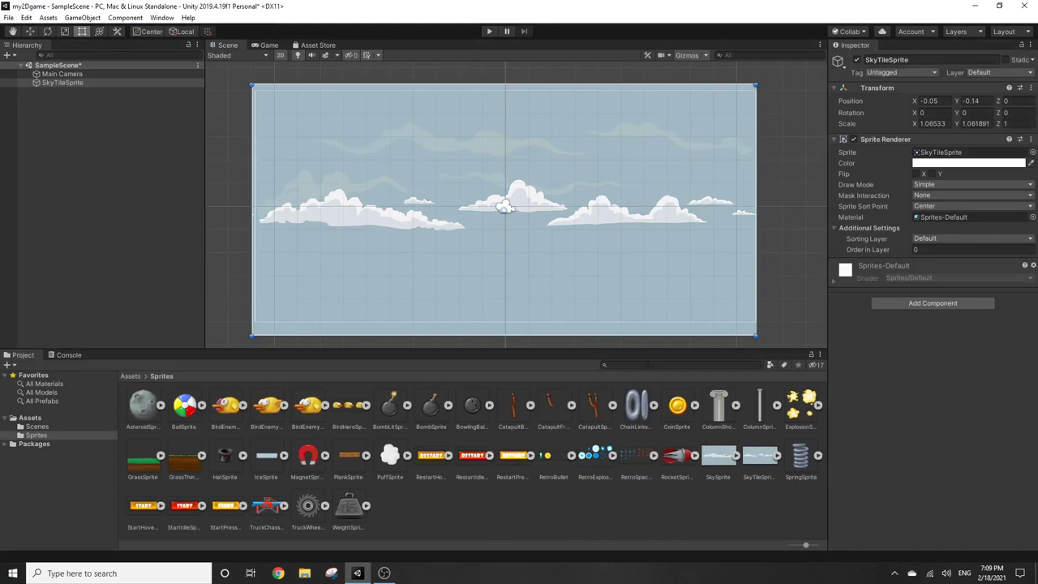
Step: Place a GrassSprite tile across the lower part of the sky
left_click(156, 463)
mouse_move(156, 464)
left_mouse_down()
mouse_move(376, 224)
mouse_move(371, 213)
left_mouse_up()
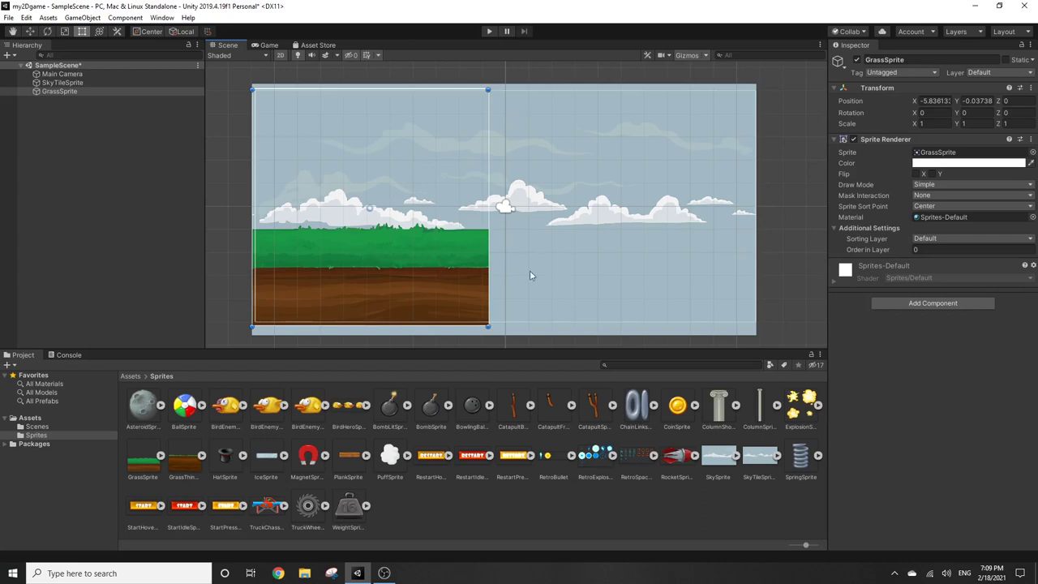
left_click(373, 271)
left_click(353, 261)
Step: Duplicate the grass tile and line the copy up beside it at X 4.344
key("ctrl+d")
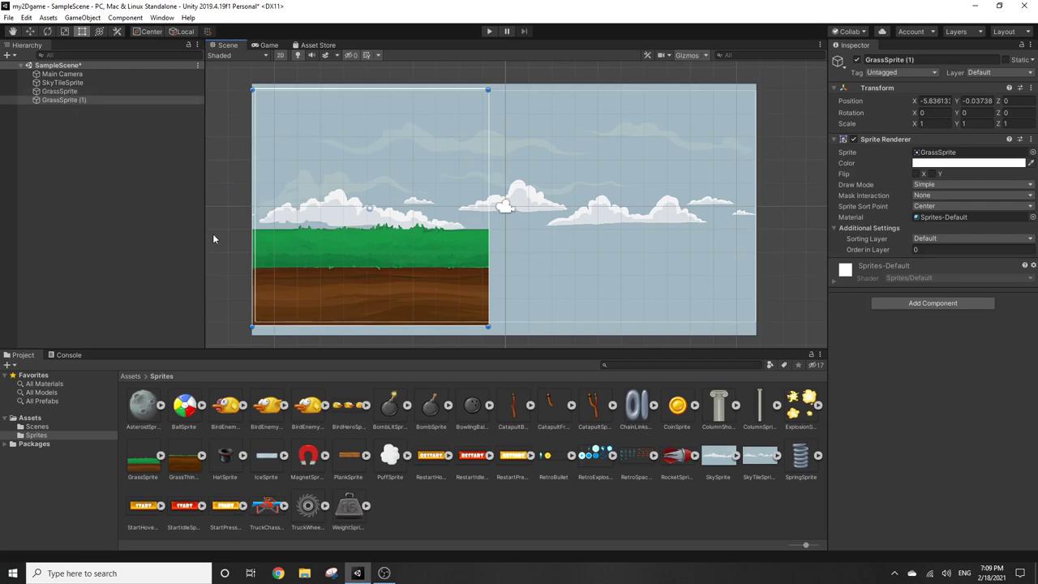
left_click_drag(394, 278, 606, 266)
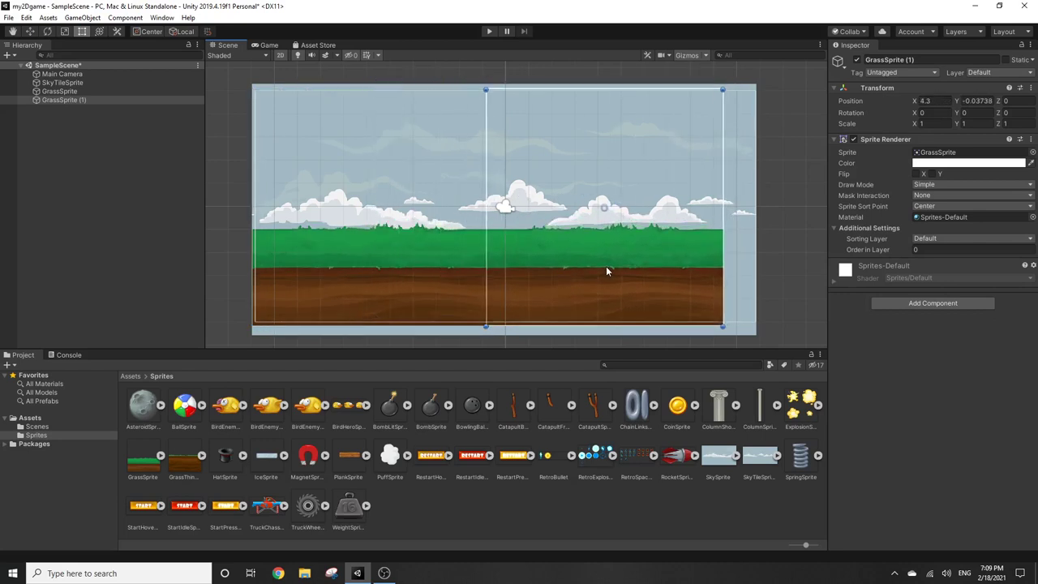
scroll(538, 265, "up", 2)
scroll(532, 262, "up", 2)
scroll(515, 264, "up", 2)
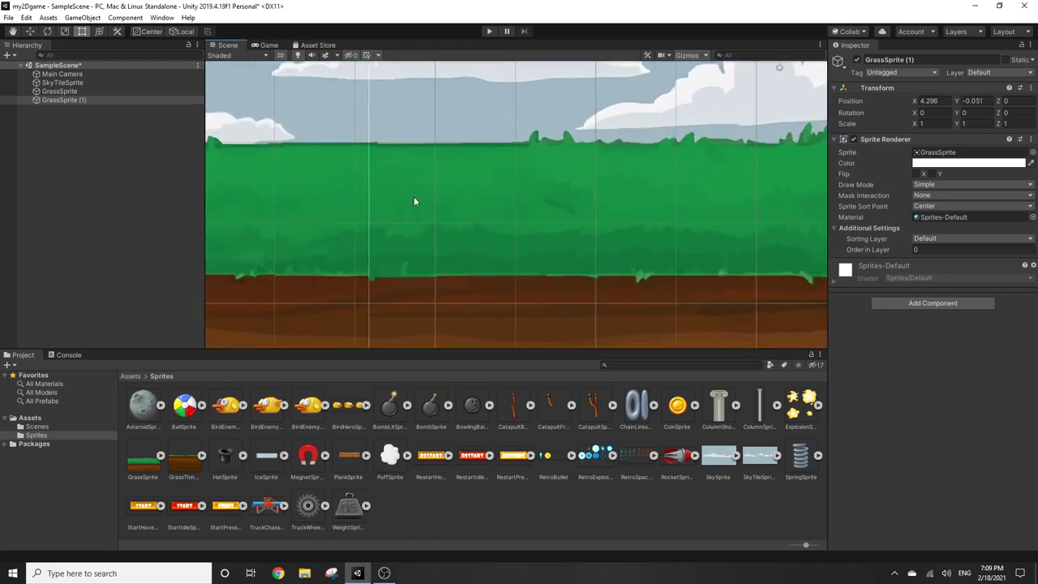
left_click_drag(417, 195, 417, 196)
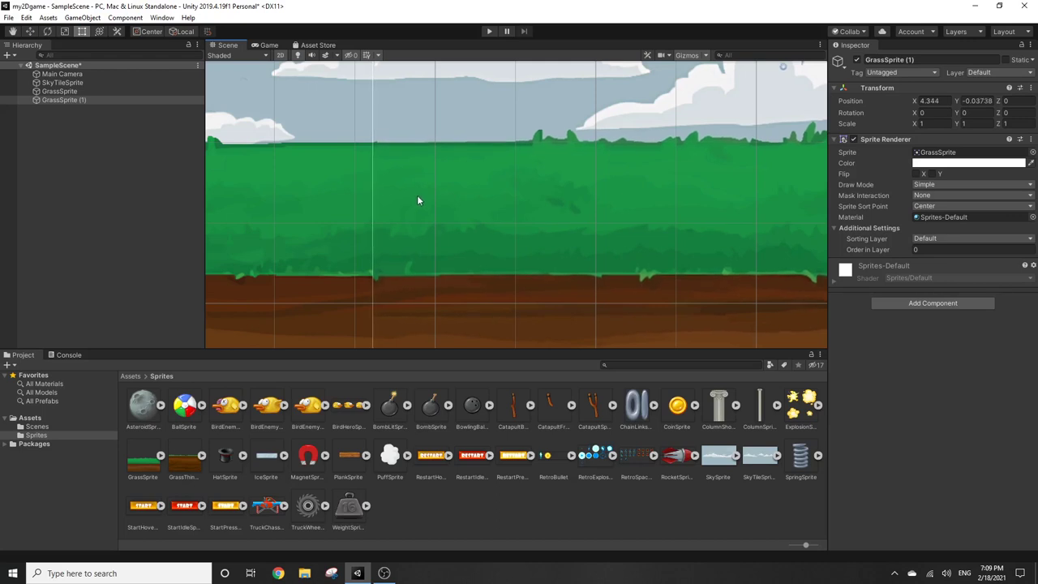
scroll(420, 198, "down", 2)
scroll(425, 203, "down", 2)
scroll(425, 203, "down", 2)
scroll(425, 205, "down", 2)
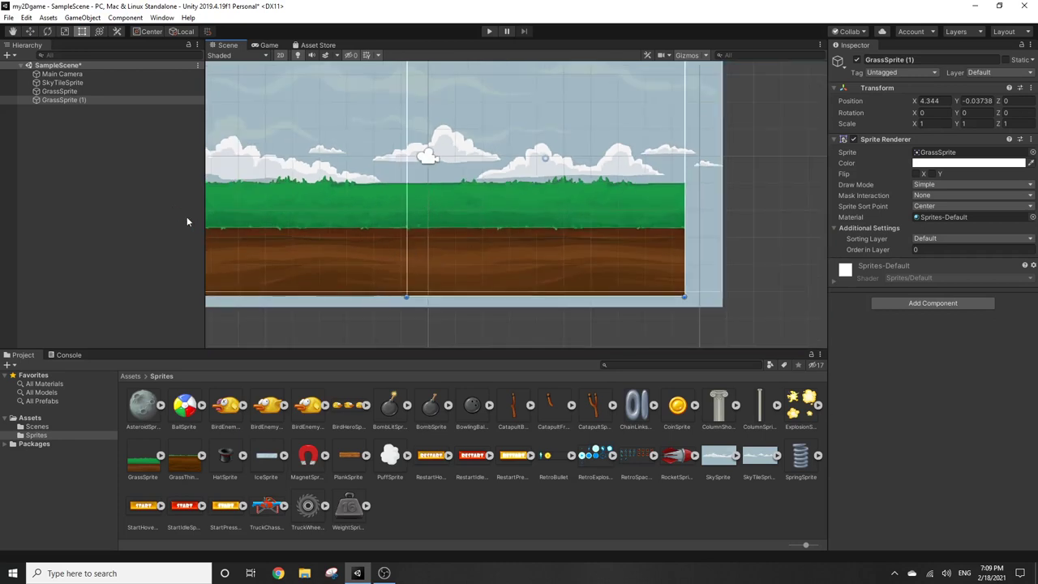
left_click(490, 31)
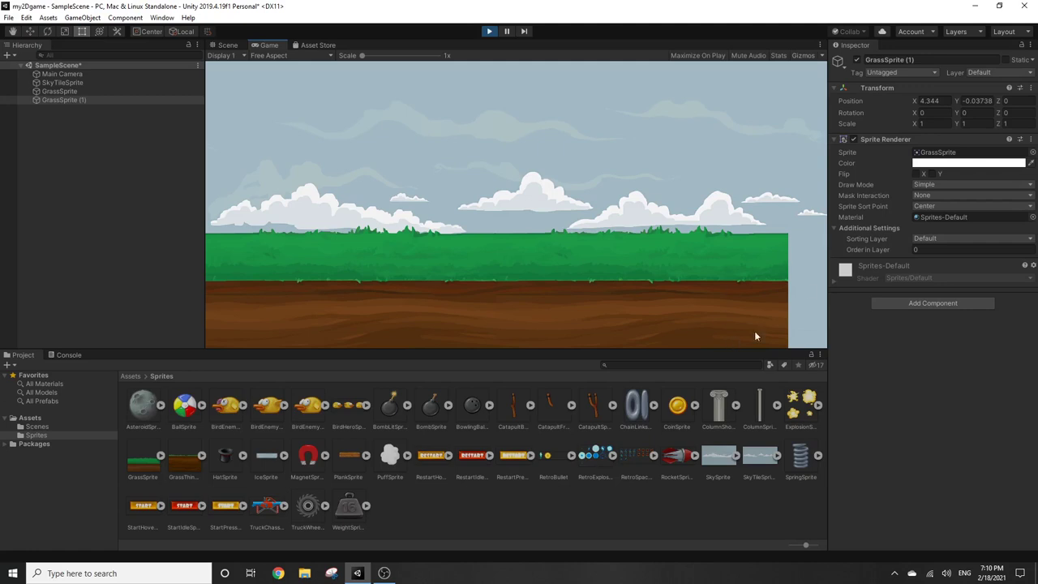
left_click(490, 33)
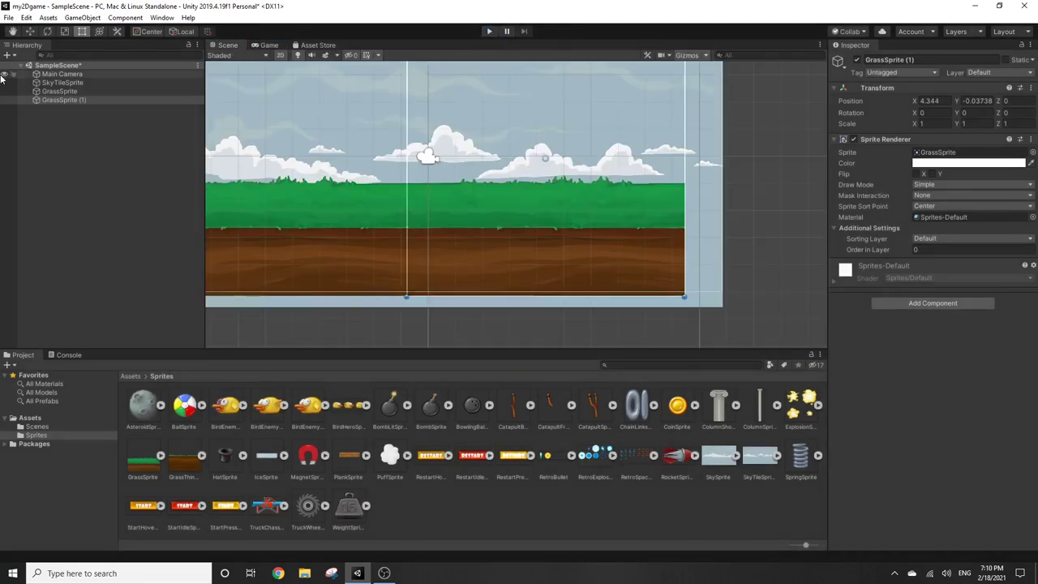
left_click(70, 99)
Step: Add a third grass tile at X 14.45 and drag BallSprite into the sky near (-2.01, 3.09)
key("ctrl+d")
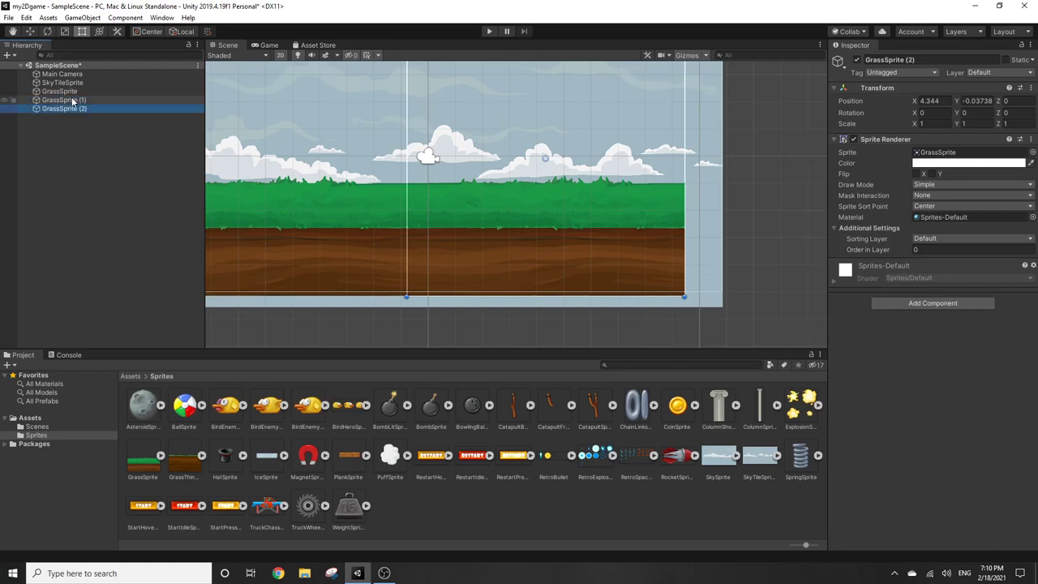
left_click_drag(494, 239, 771, 242)
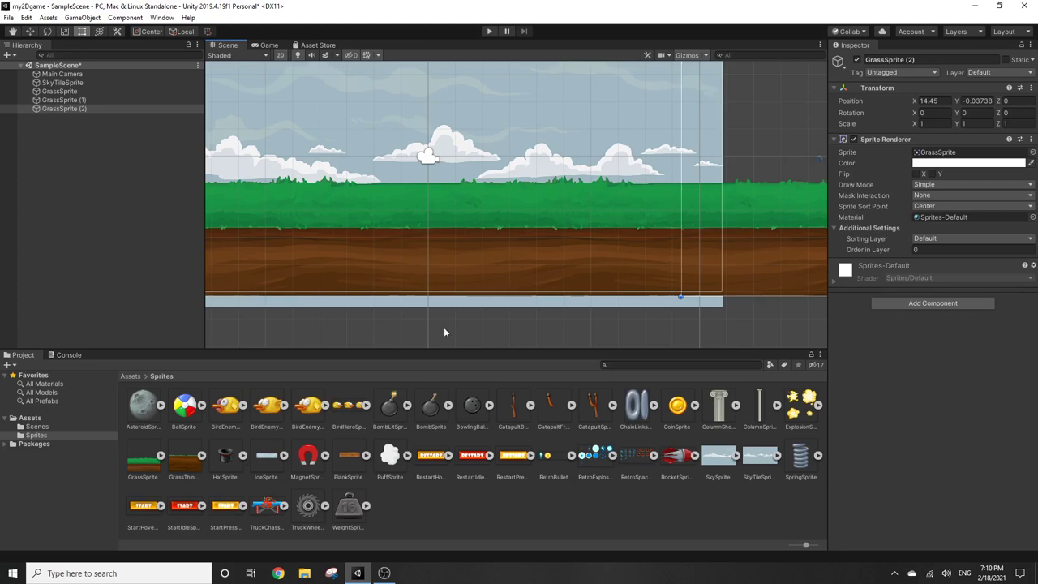
scroll(425, 280, "down", 3)
middle_click_drag(406, 226, 491, 271)
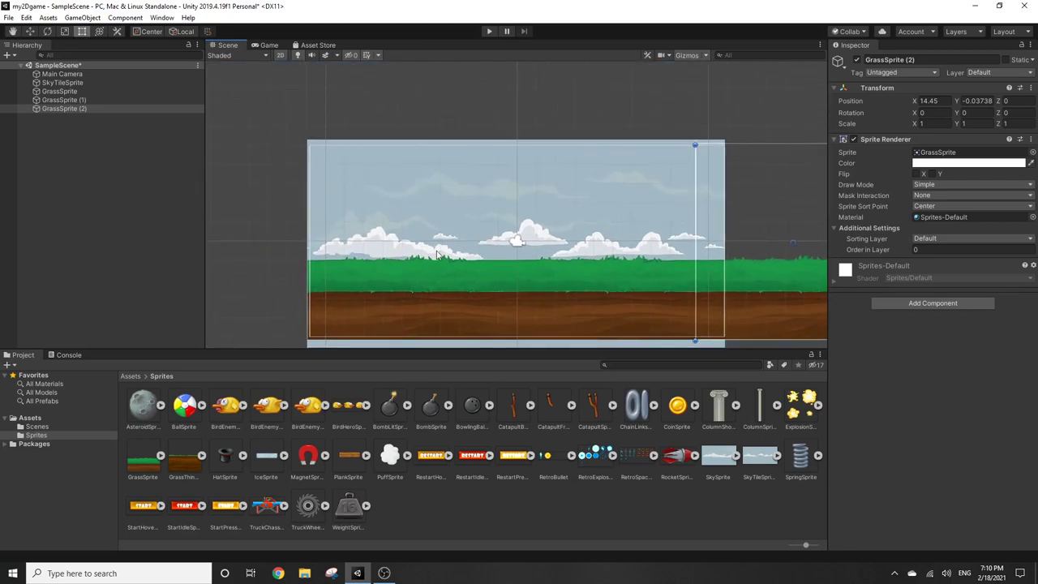
scroll(438, 253, "up", 3)
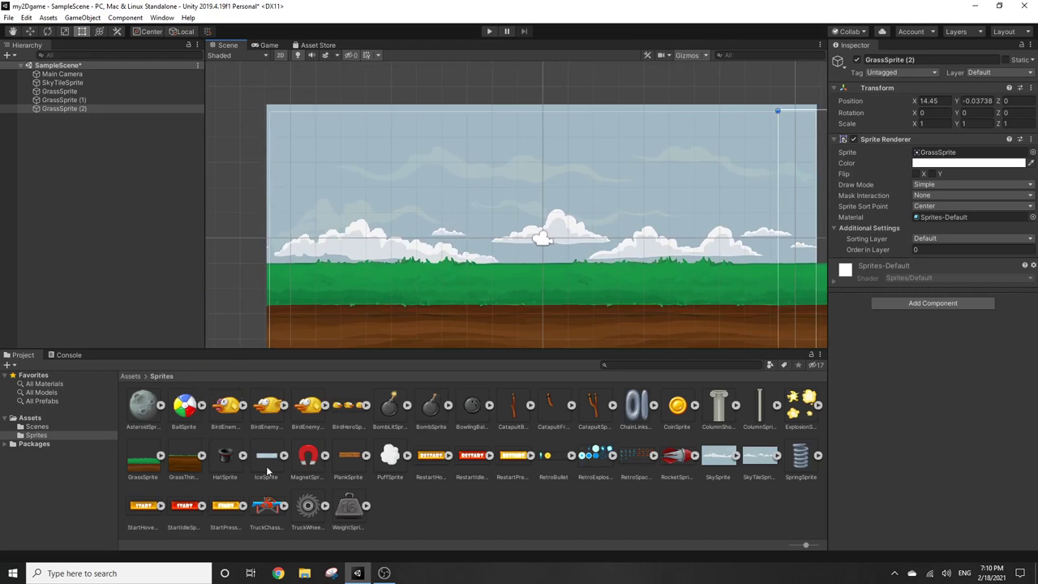
left_click_drag(185, 408, 466, 154)
Step: Drop the ball high in the sky and the asteroid on the grass at X -1.99, Y -0.43, Z -0.1
left_click_drag(466, 154, 491, 162)
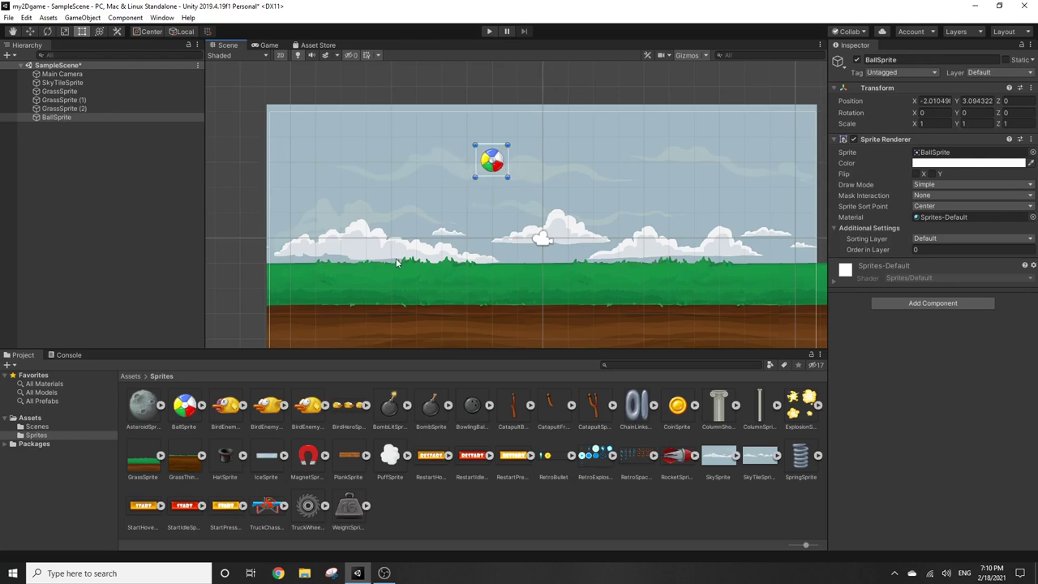
mouse_move(142, 405)
left_mouse_down()
mouse_move(353, 334)
mouse_move(491, 247)
left_mouse_up()
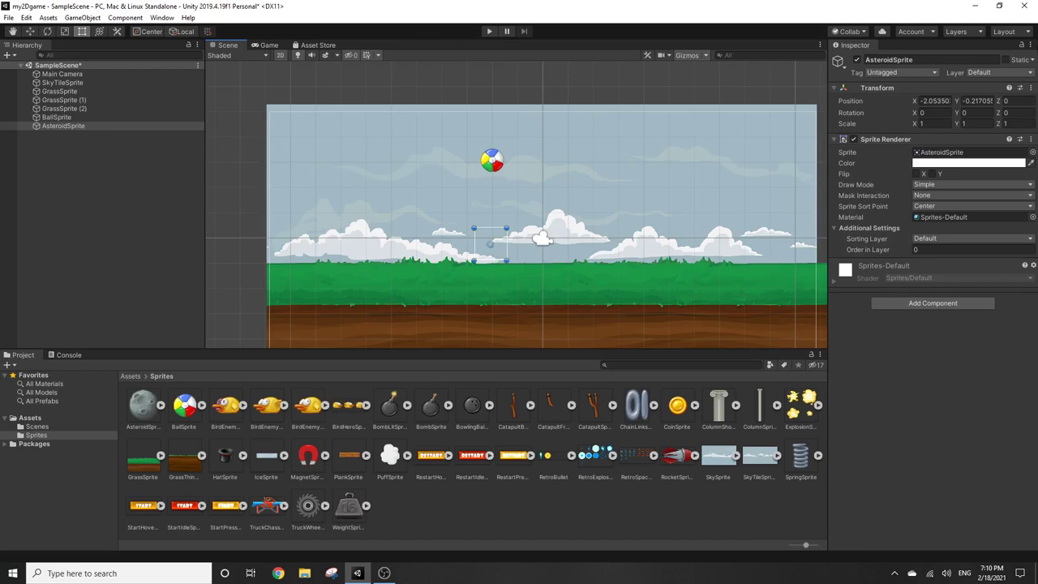
left_click(1012, 101)
type("0.1")
key("BackSpace")
key("BackSpace")
key("BackSpace")
key("Return")
type("1")
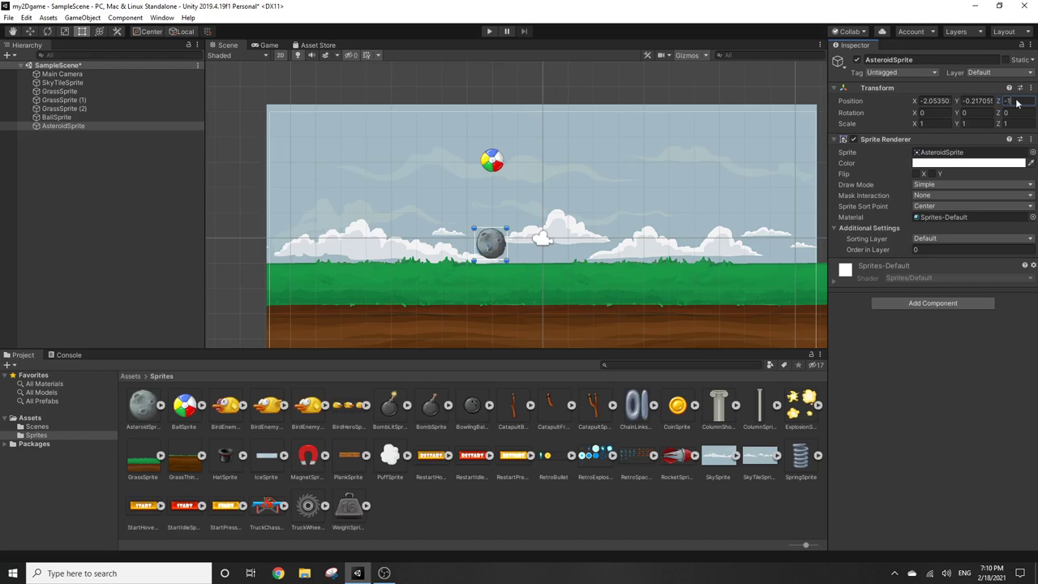
key("Return")
type("-")
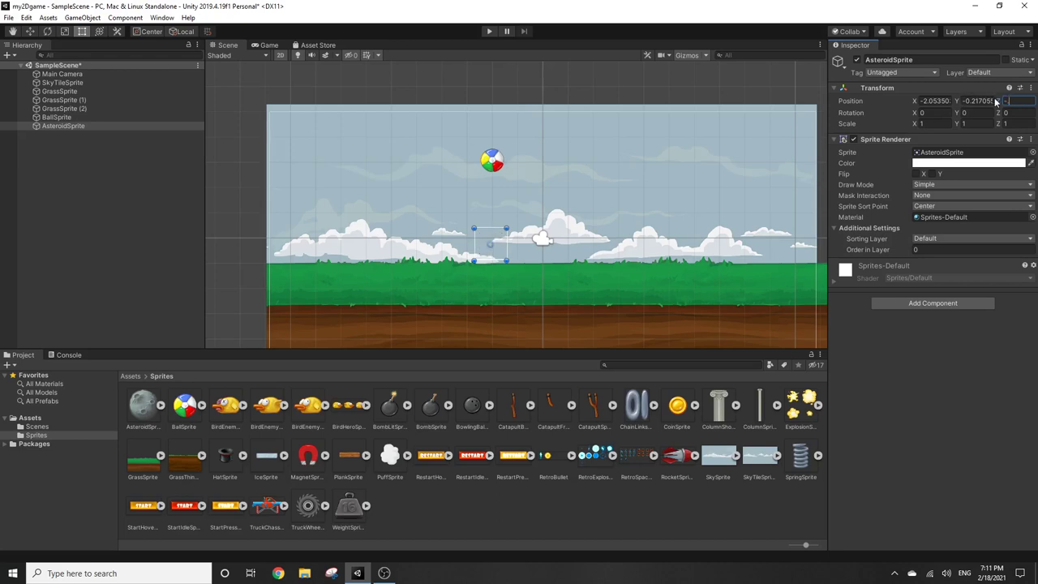
type("0.1")
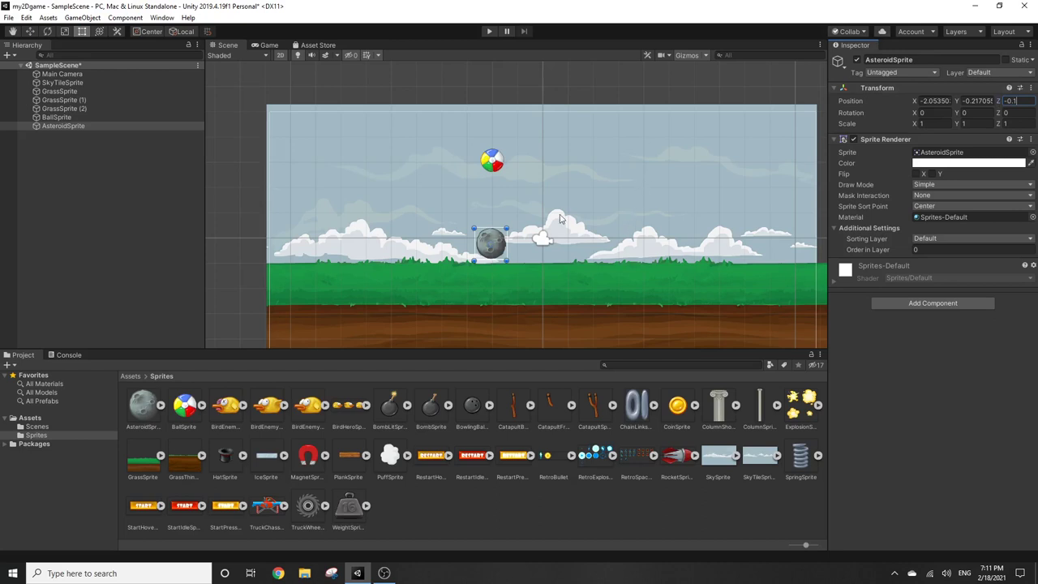
left_click_drag(495, 247, 497, 253)
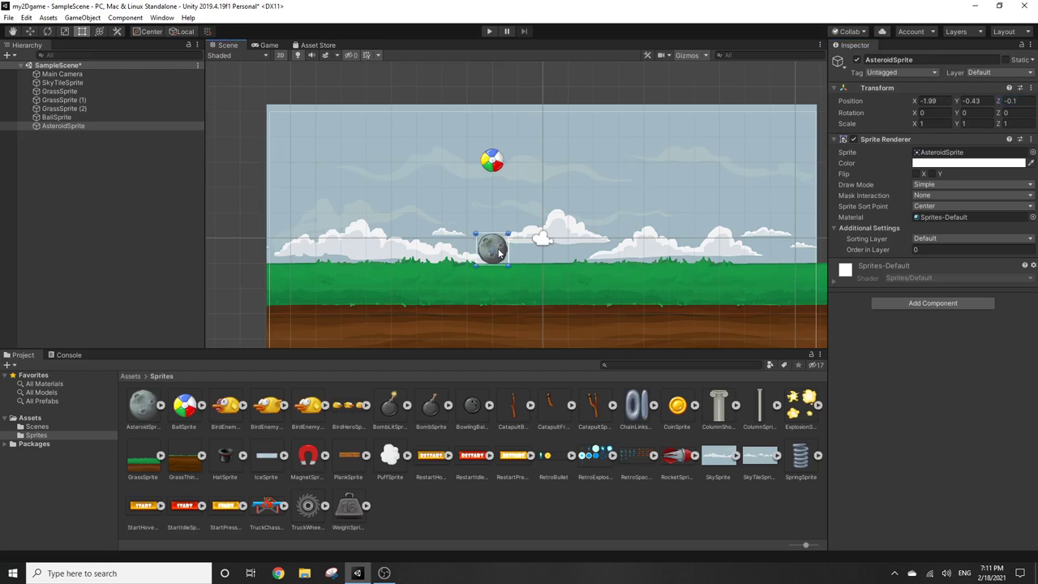
left_click(490, 31)
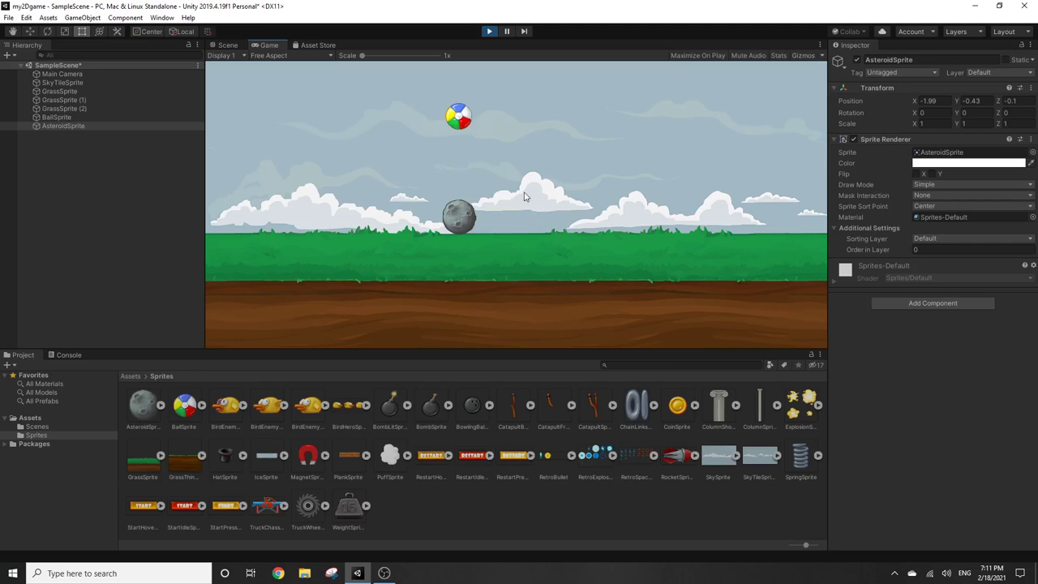
left_click(491, 31)
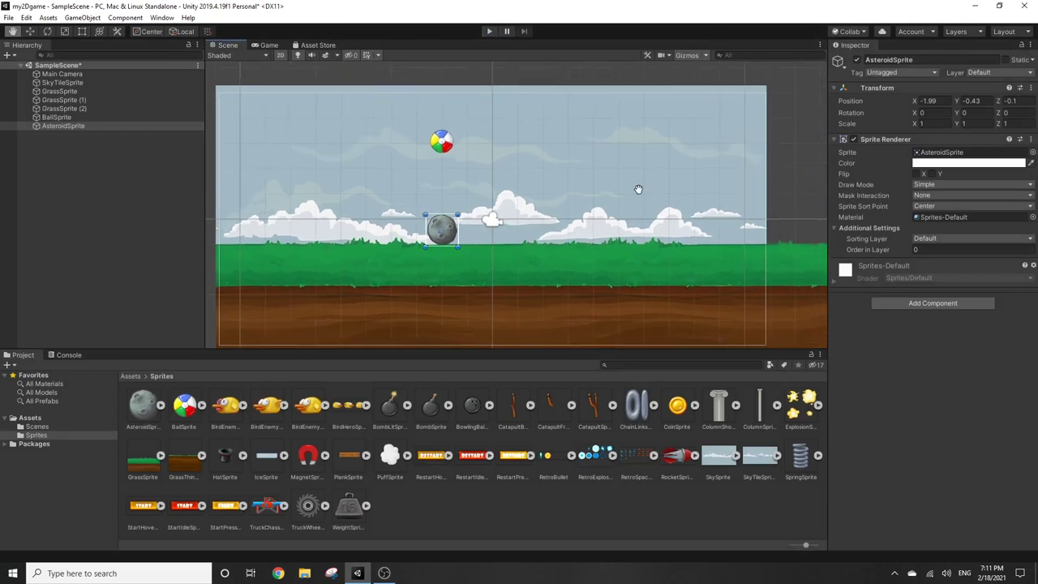
left_click_drag(638, 189, 641, 166)
key("t")
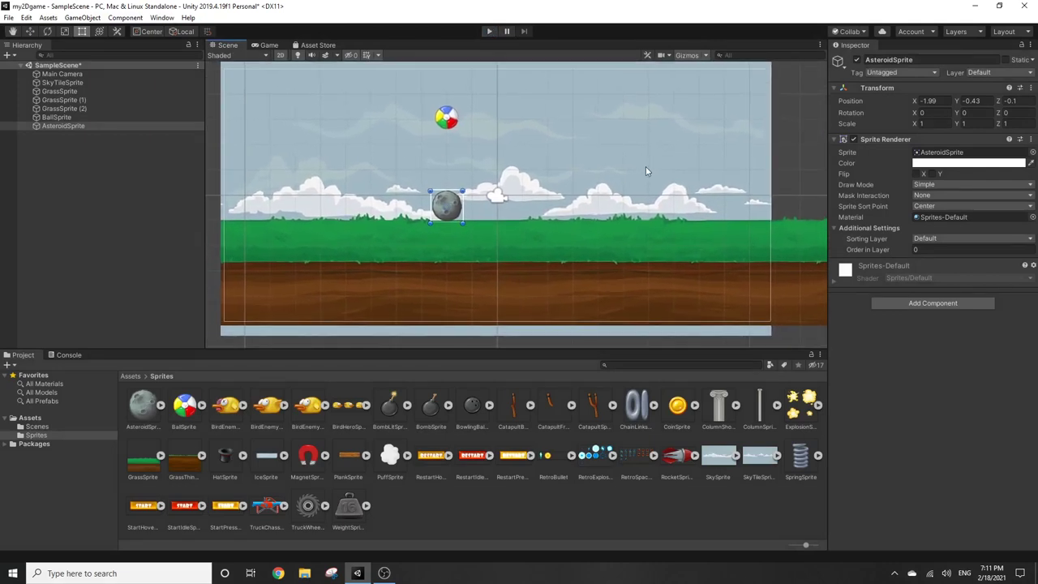
left_click(446, 124)
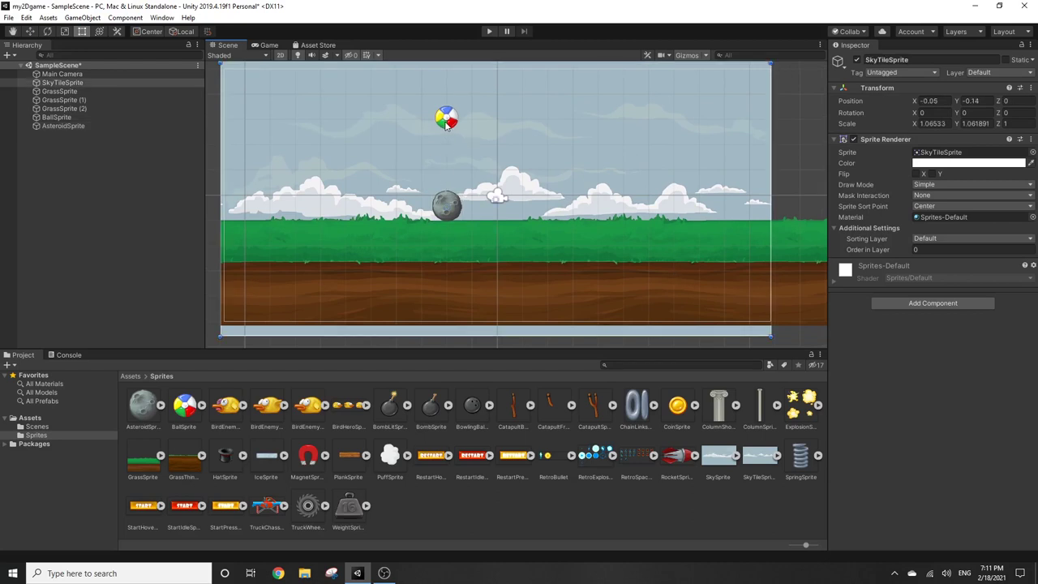
Step: Add a Dynamic Rigidbody 2D to BallSprite and test-run the game to watch it fall
left_click(446, 124)
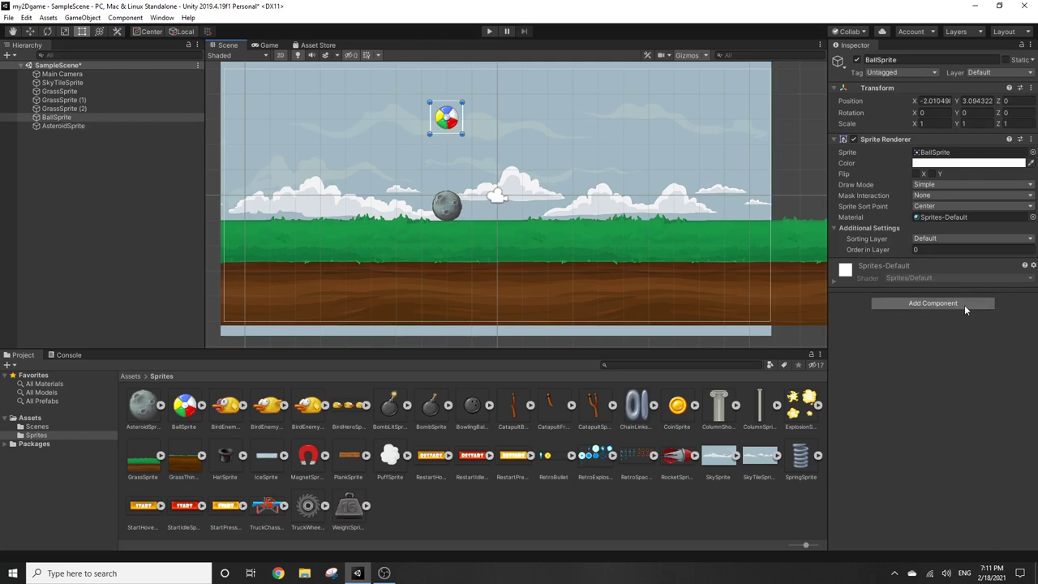
key("ctrl+shift+a")
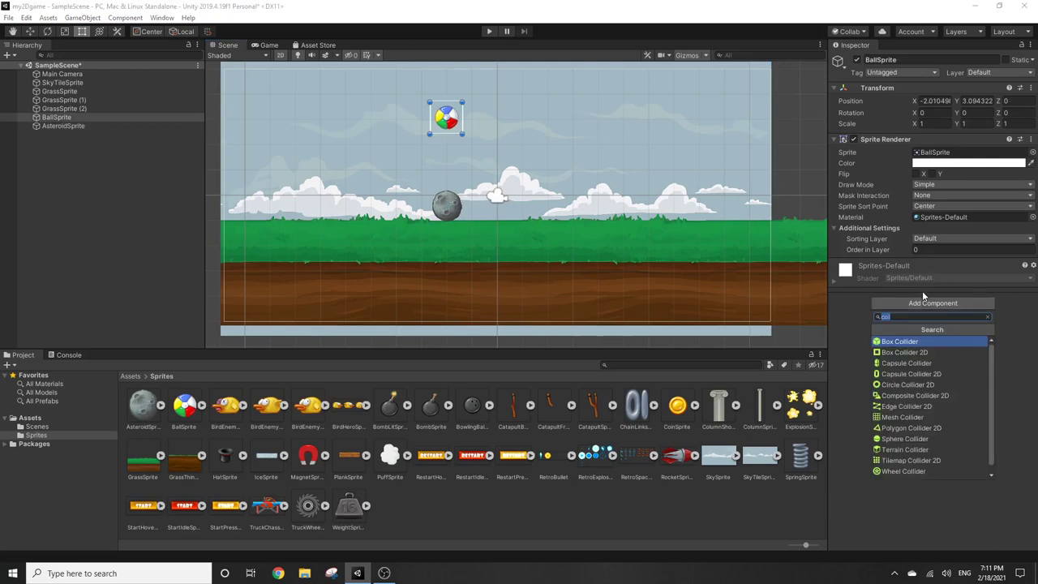
type("re")
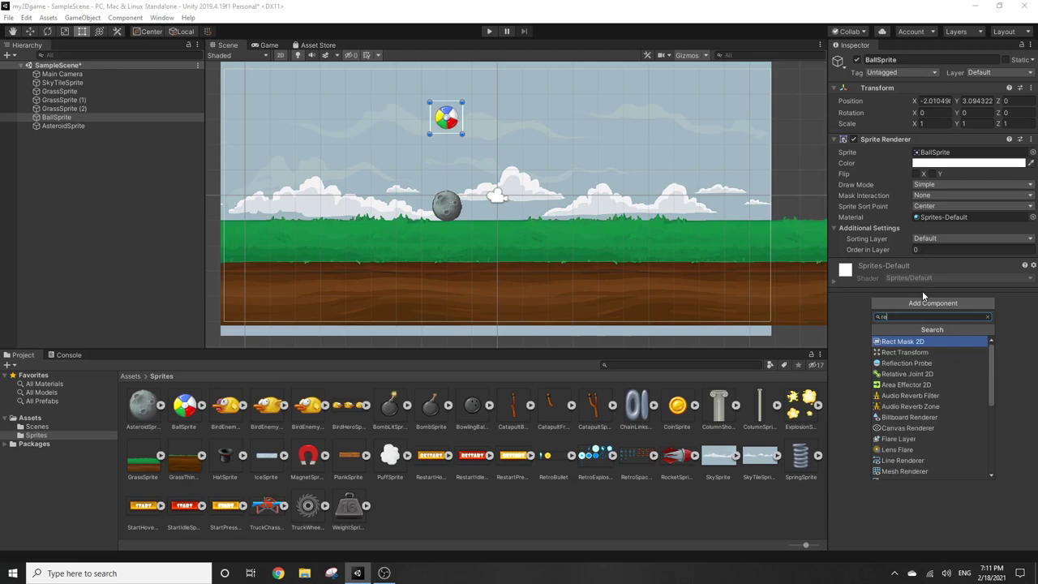
type("g")
key("BackSpace")
key("BackSpace")
type("ig")
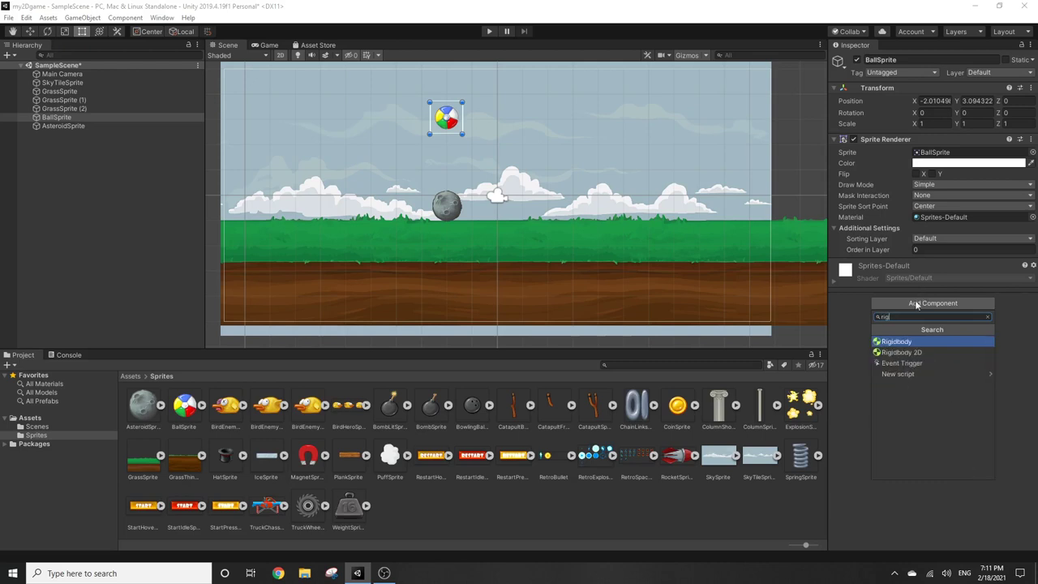
left_click(901, 352)
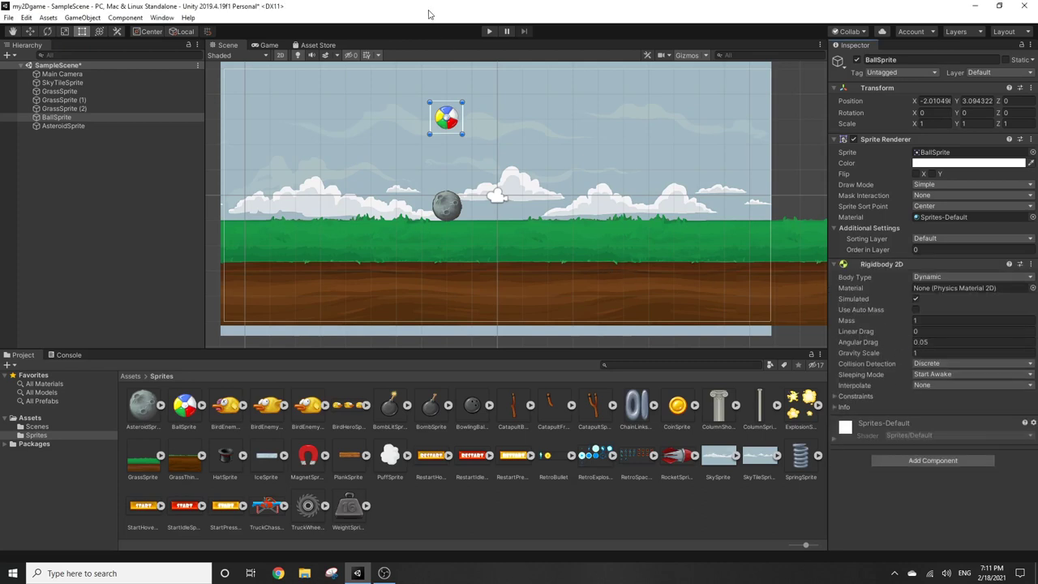
left_click(488, 35)
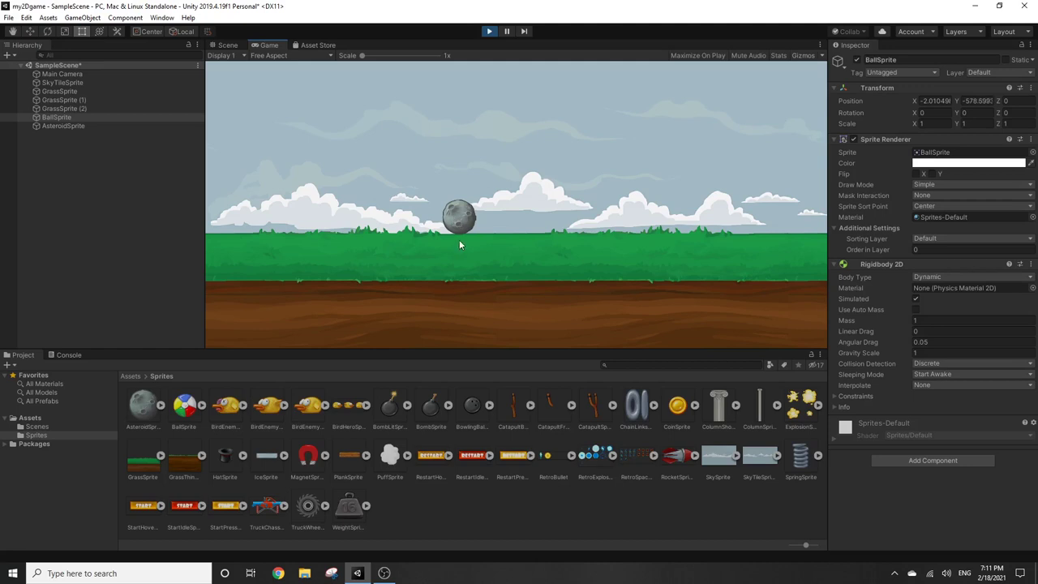
left_click(489, 31)
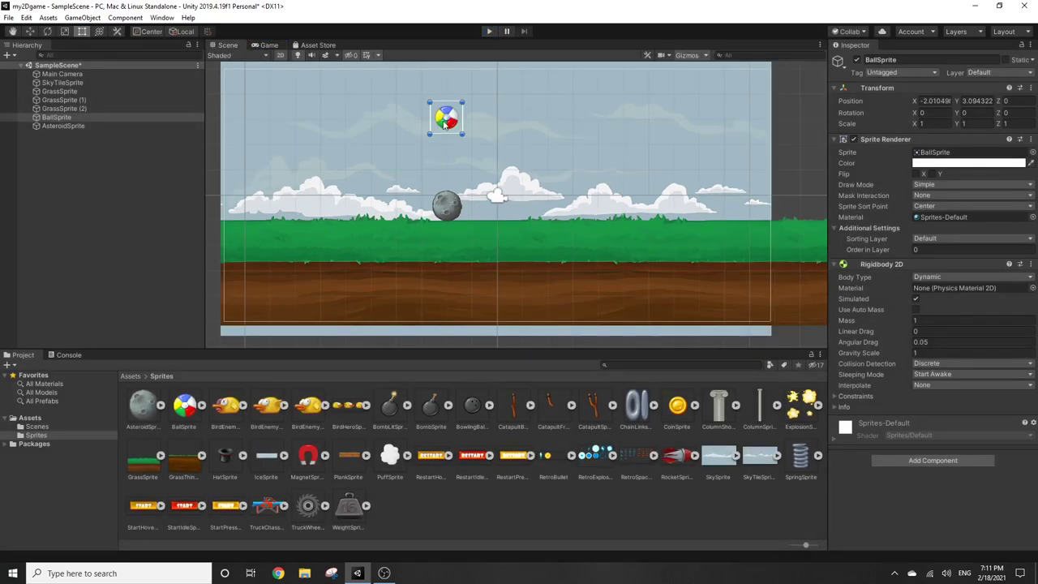
Step: Add a Circle Collider 2D to the BallSprite
left_click(448, 208)
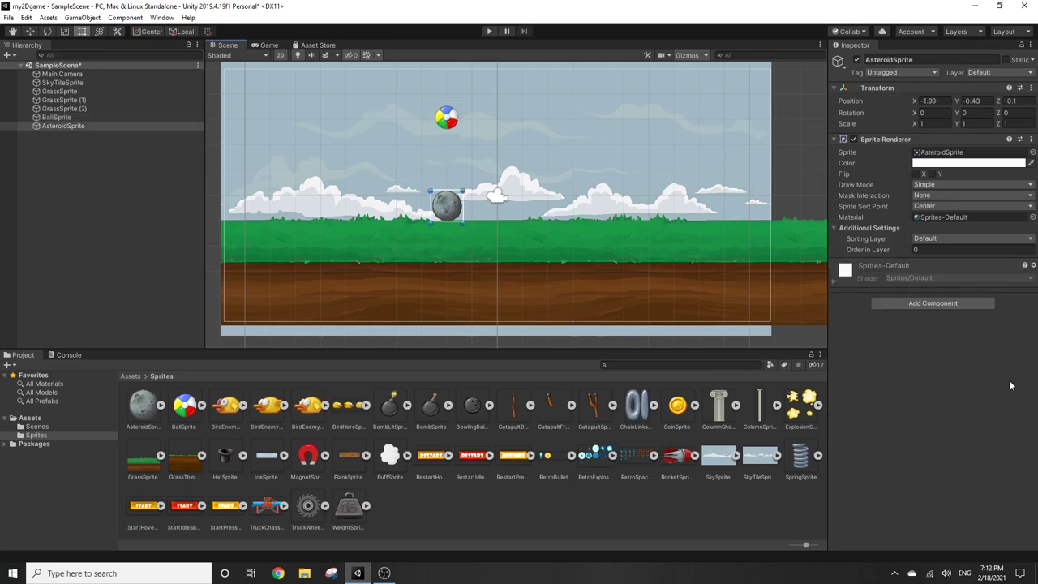
left_click(446, 120)
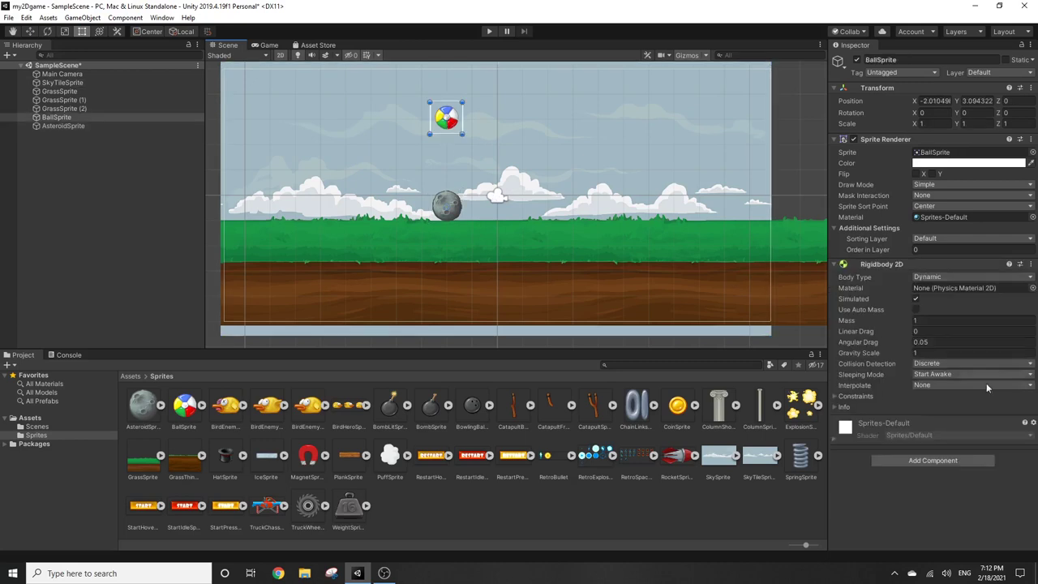
left_click(933, 460)
type("rig")
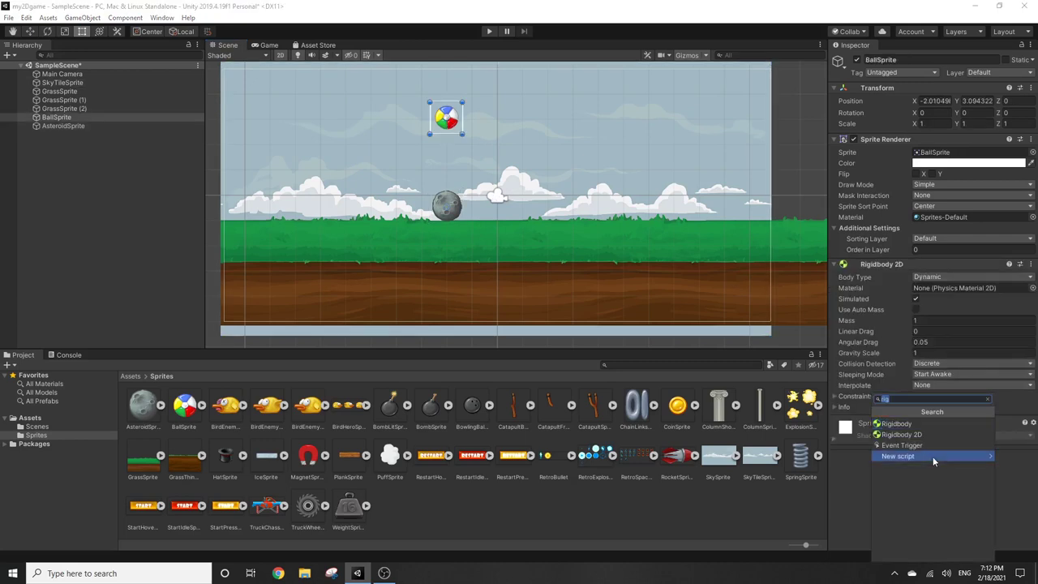
type("co")
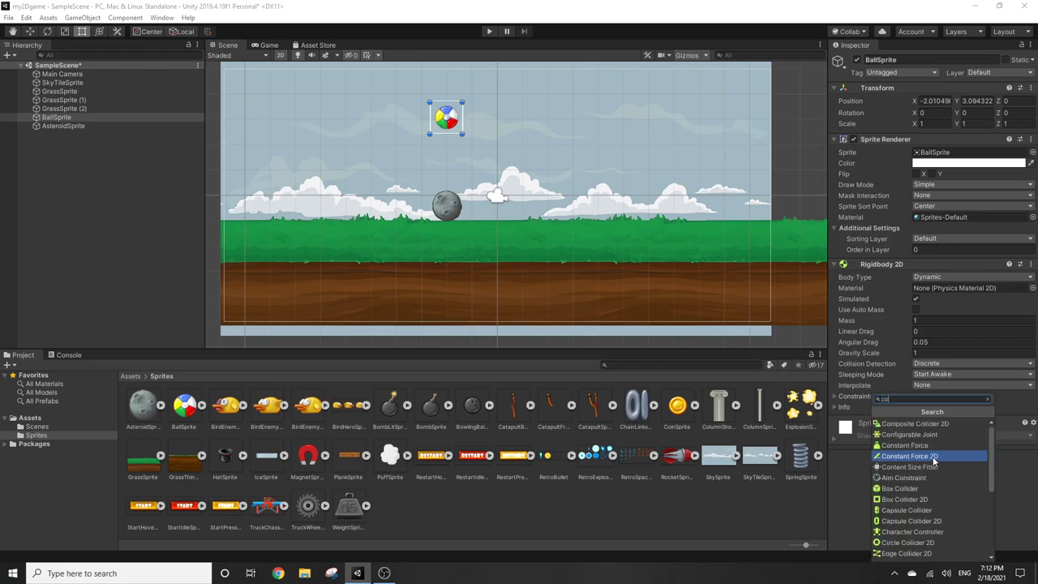
type("ll")
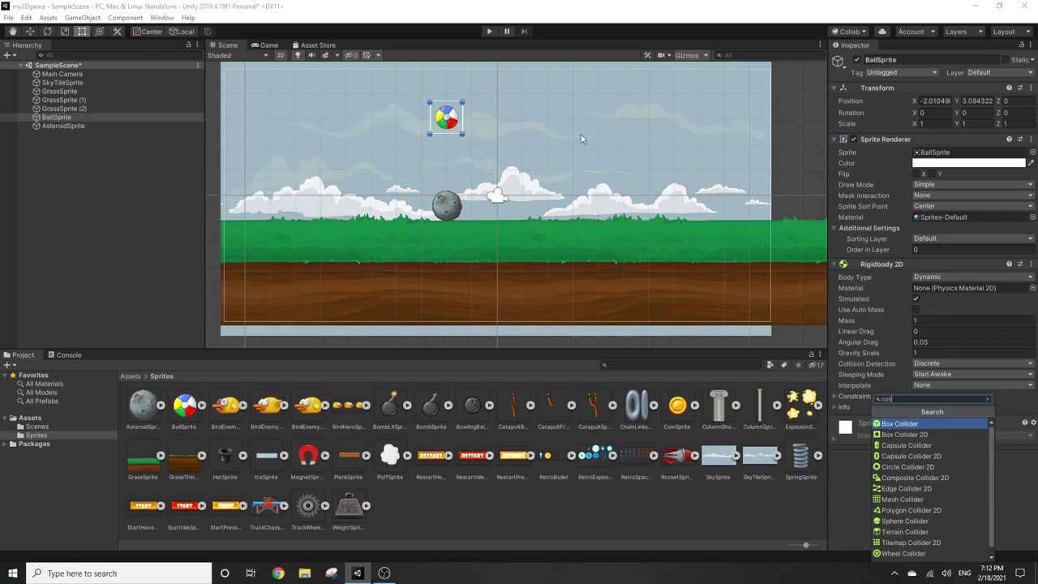
left_click(905, 466)
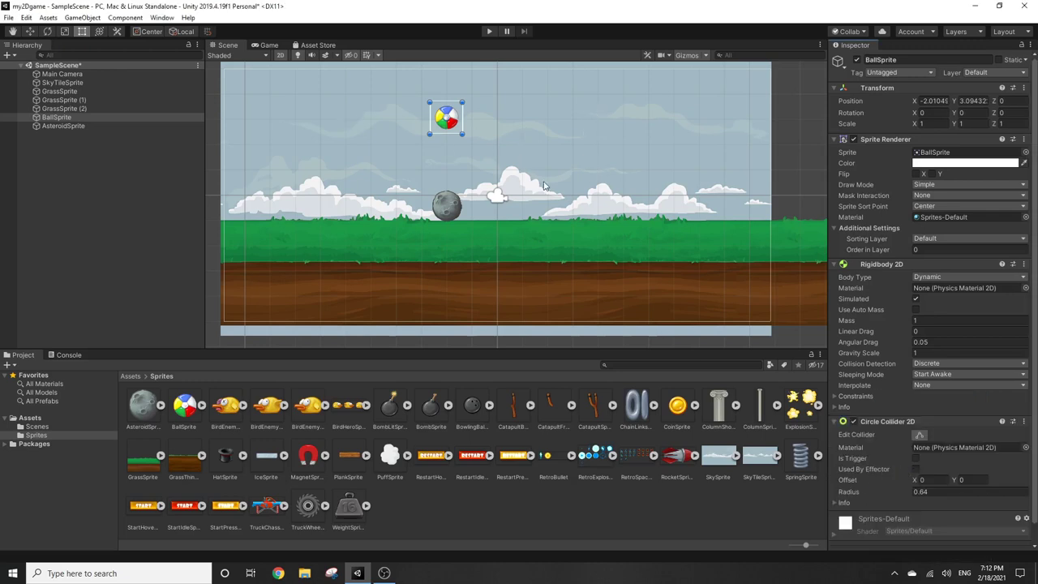
scroll(455, 119, "up", 3)
scroll(455, 119, "up", 3)
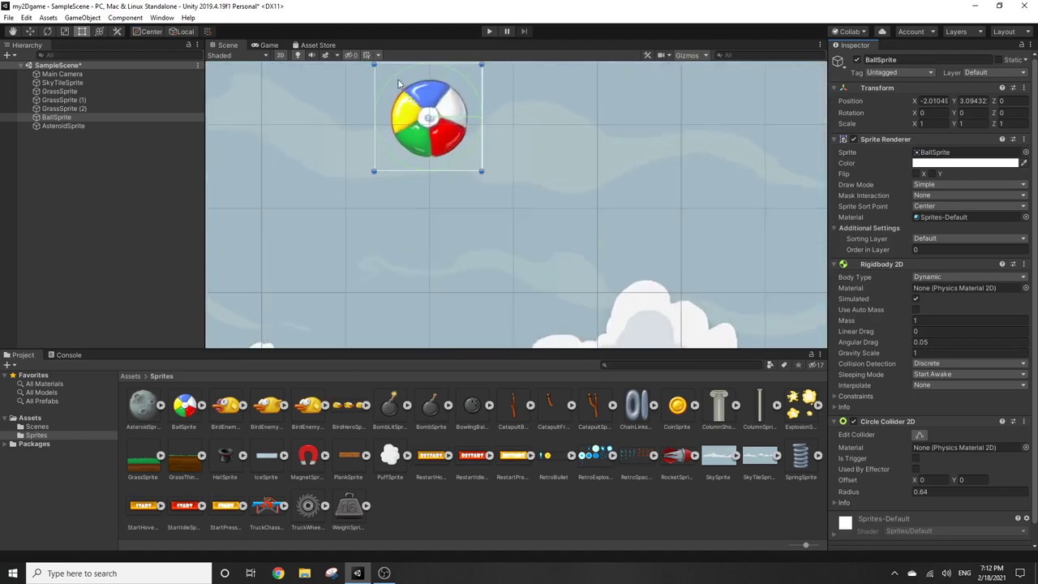
scroll(480, 209, "down", 3)
scroll(480, 212, "down", 3)
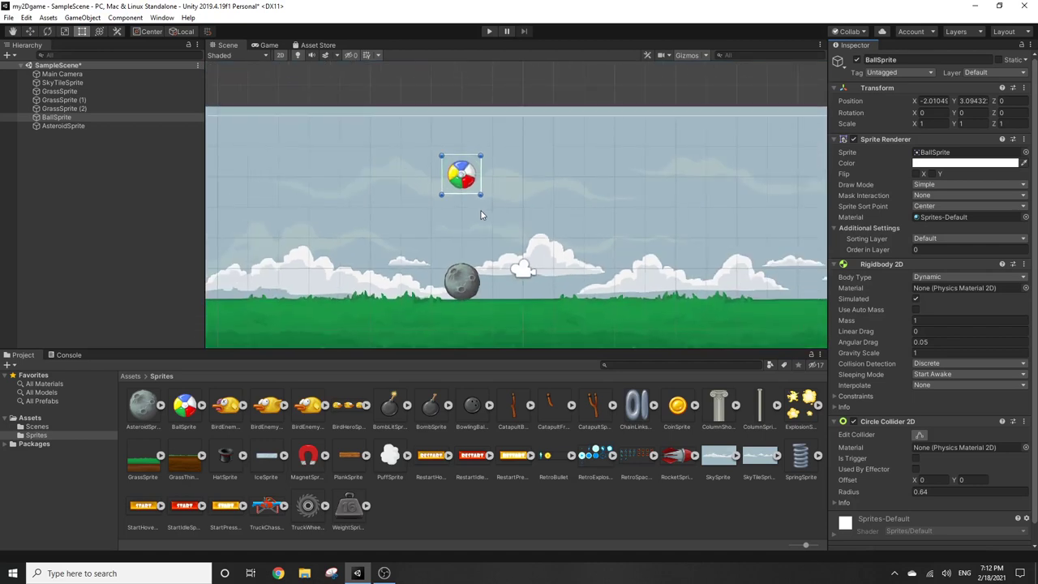
Step: Add a Circle Collider 2D with radius 0.64 to AsteroidSprite and run the game
left_click(467, 284)
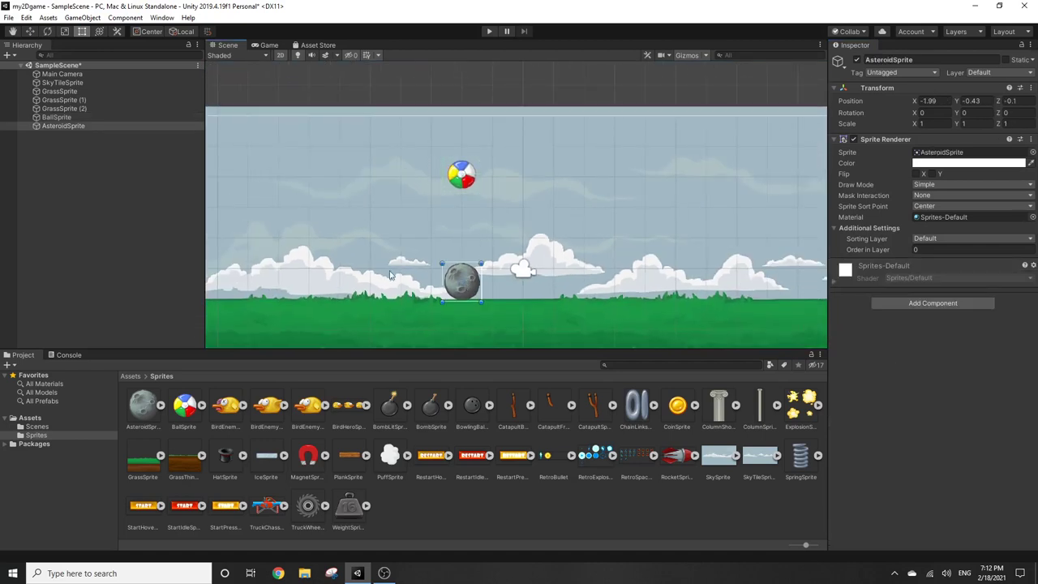
left_click(886, 302)
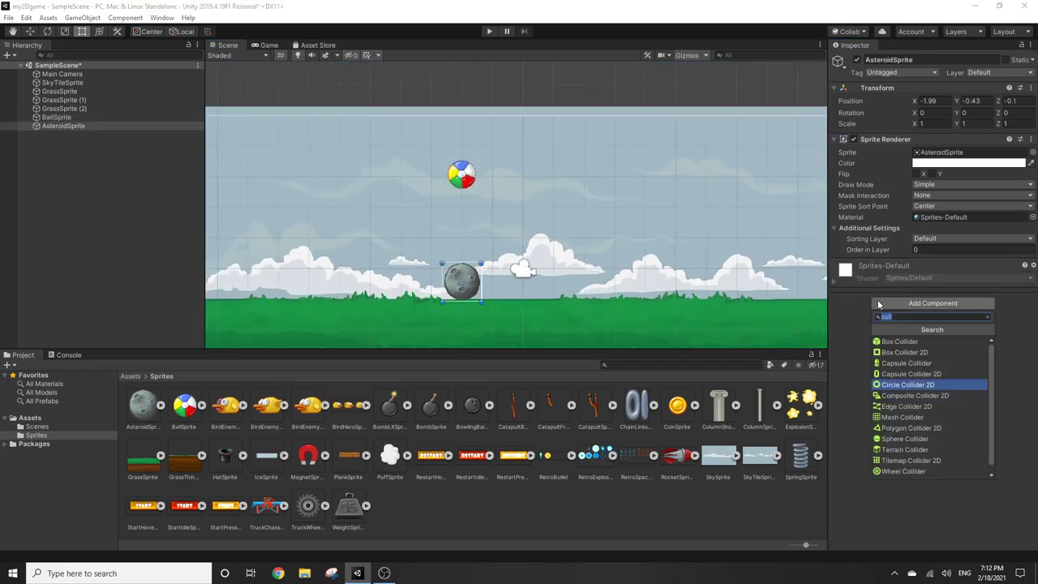
left_click(907, 385)
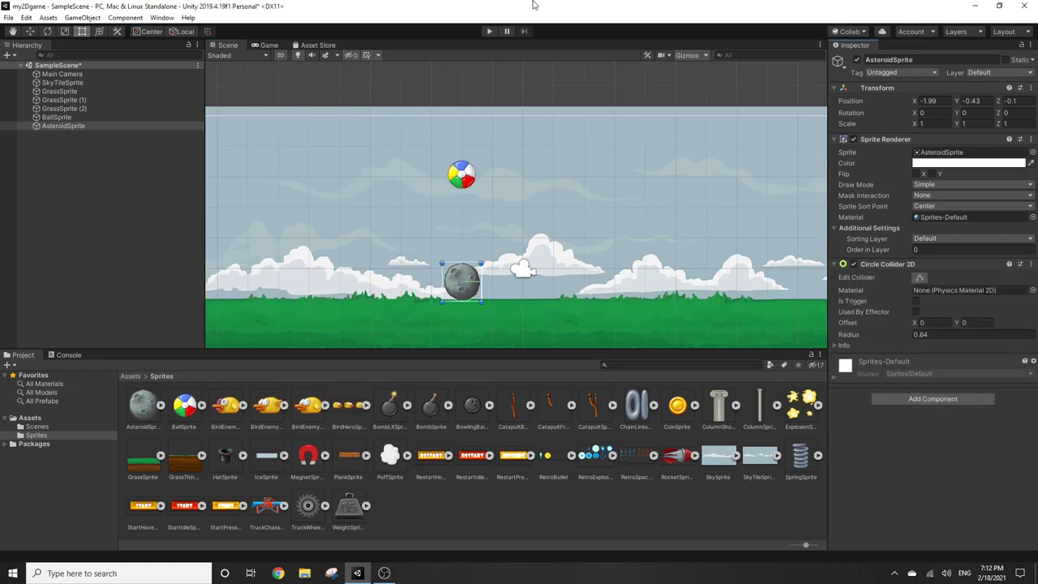
left_click(491, 31)
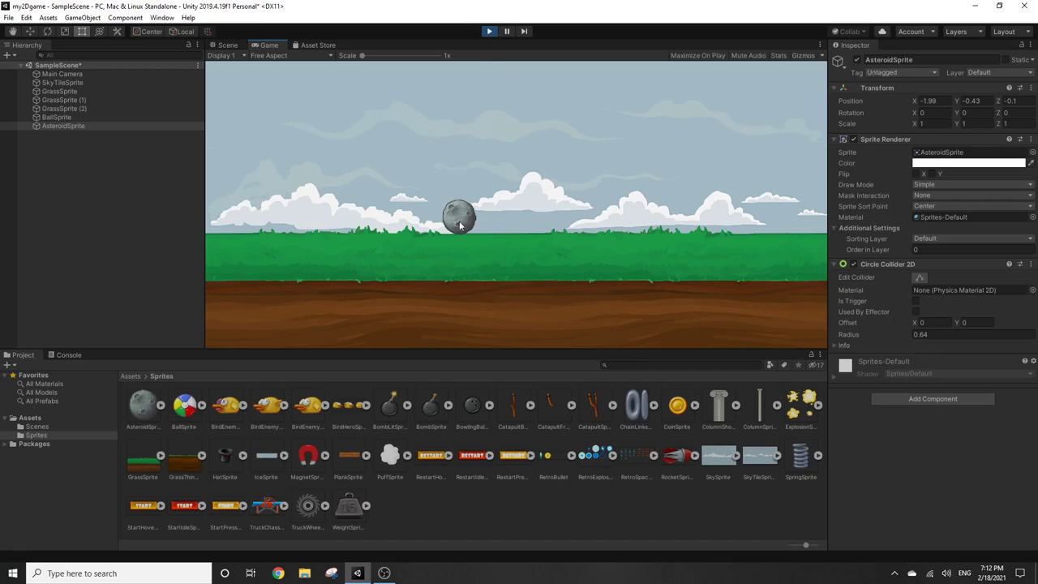
Step: Stop Play mode and select the sky background instead of the asteroid
left_click(490, 31)
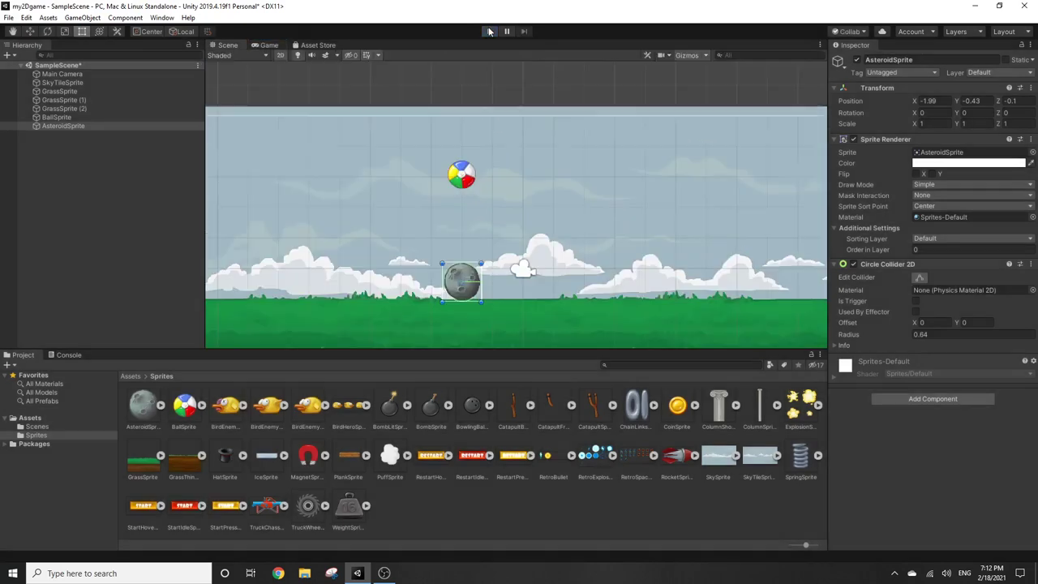
scroll(493, 295, "down", 2)
scroll(493, 296, "down", 2)
scroll(493, 299, "down", 2)
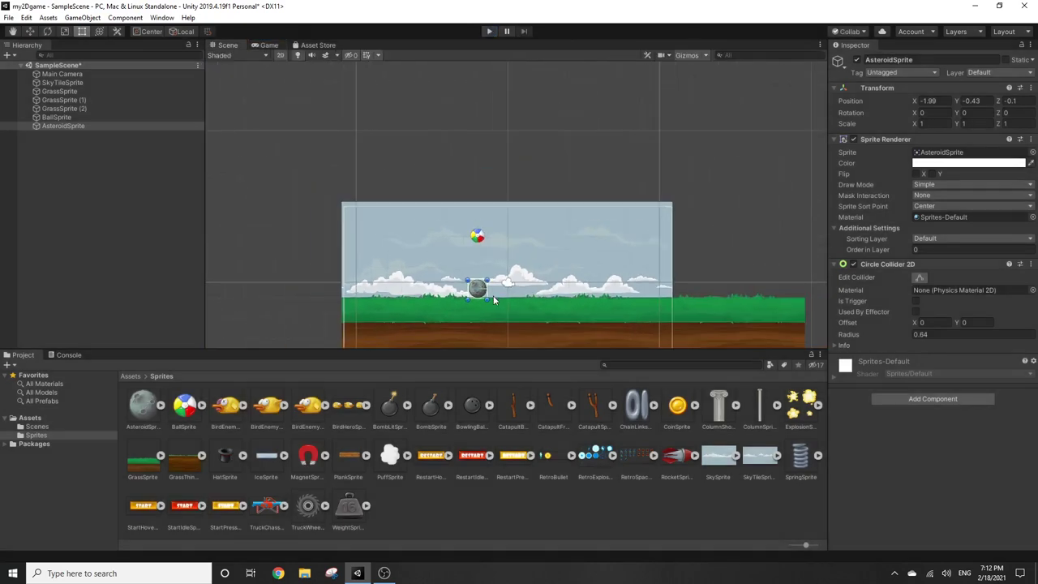
scroll(479, 239, "up", 2)
scroll(446, 243, "up", 2)
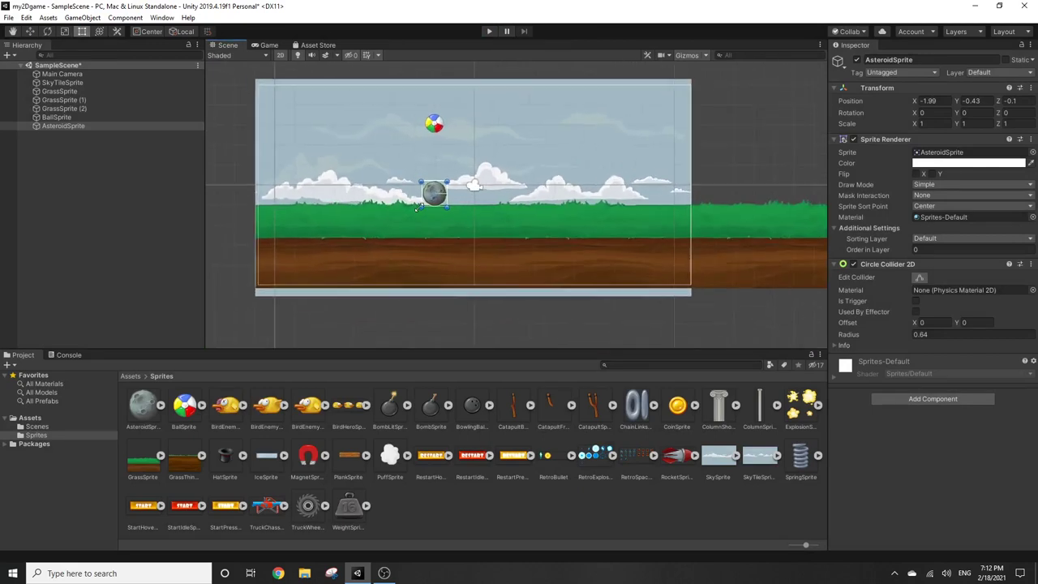
scroll(420, 246, "up", 2)
left_click(391, 287)
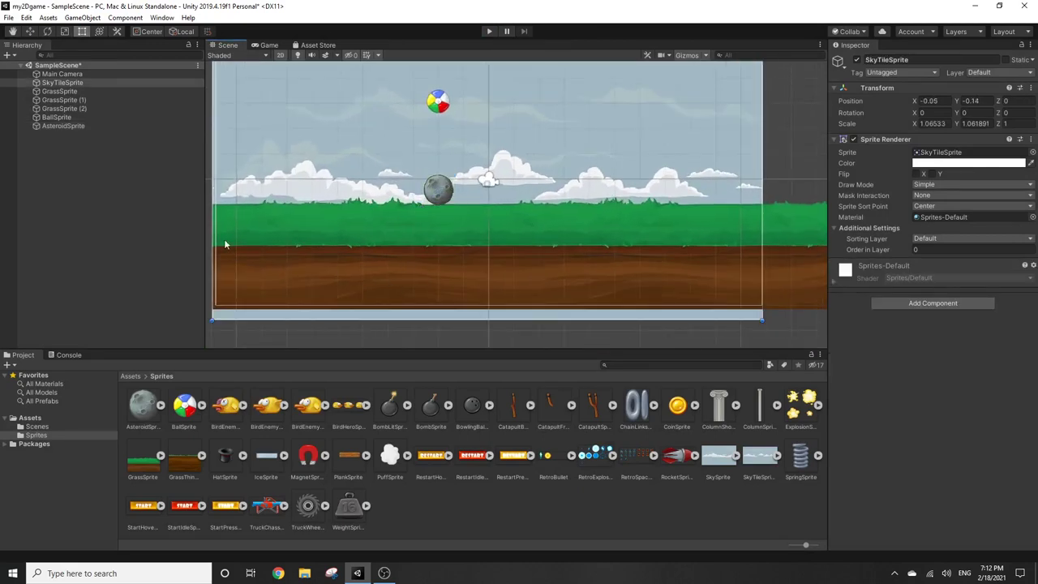
Step: Multi-select GrassSprite, GrassSprite (1) and GrassSprite (2) and give them a 10.24 × 10.24 Box Collider 2D
left_click(61, 92)
left_click(67, 101, "ctrl")
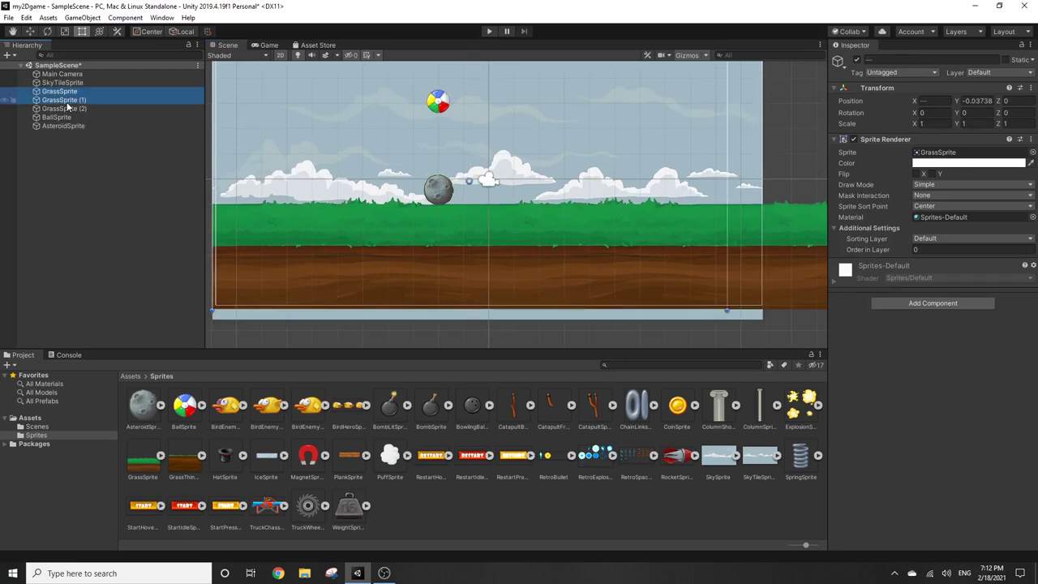
left_click(71, 110, "ctrl")
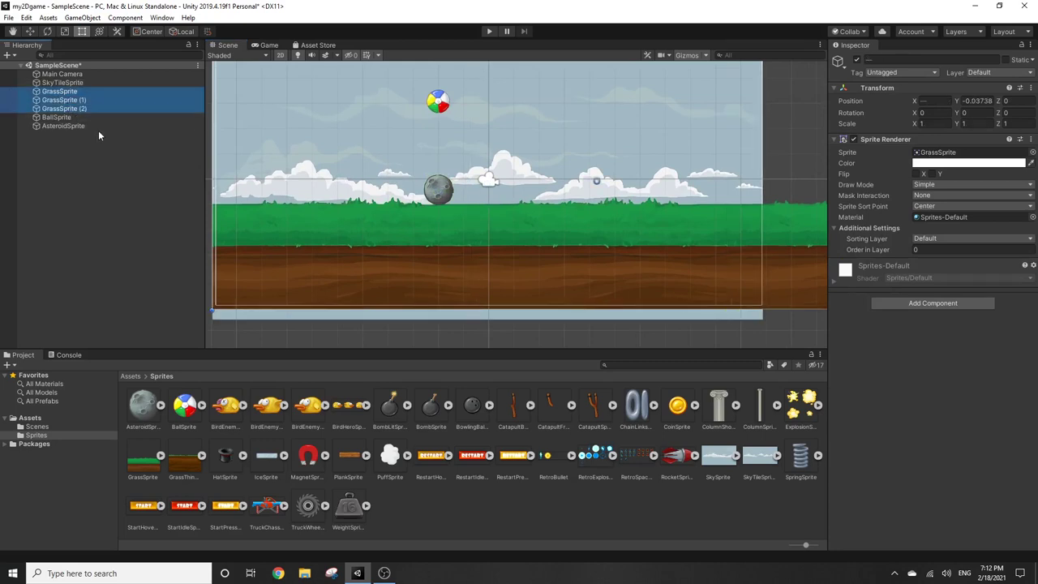
scroll(468, 219, "down", 3)
scroll(467, 219, "down", 2)
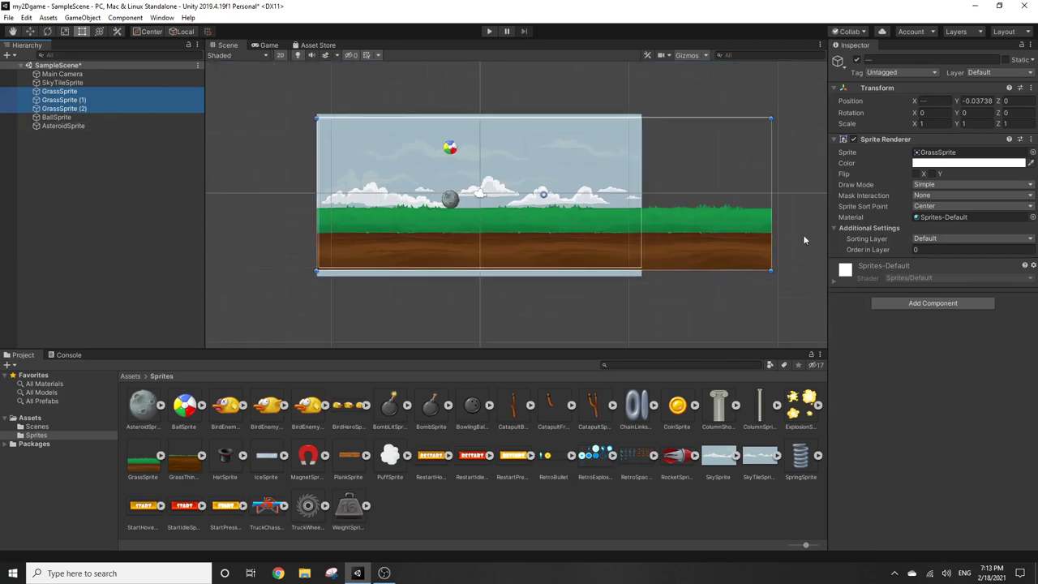
scroll(471, 236, "up", 2)
scroll(471, 235, "up", 1)
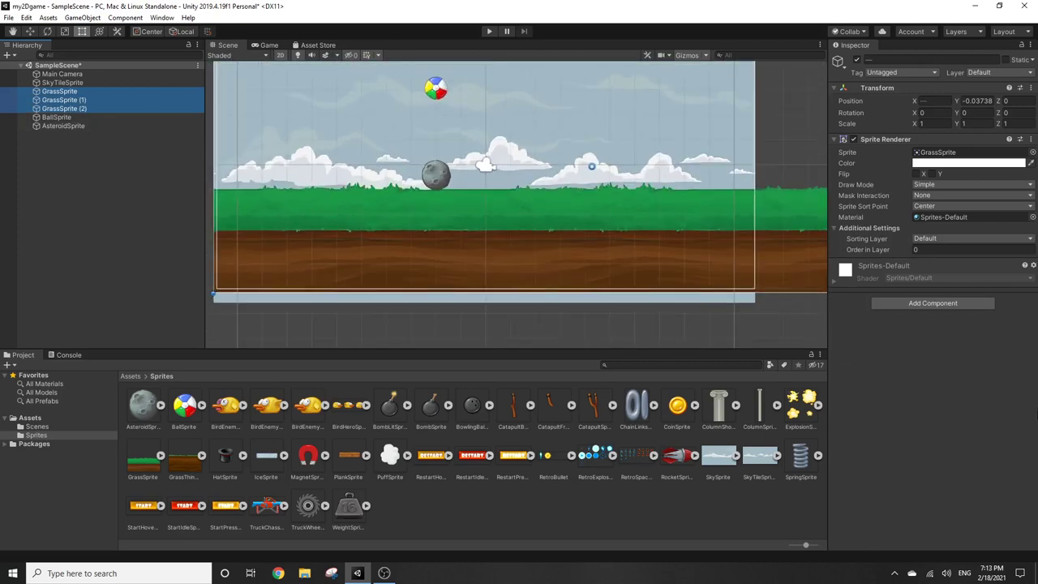
left_click(935, 303)
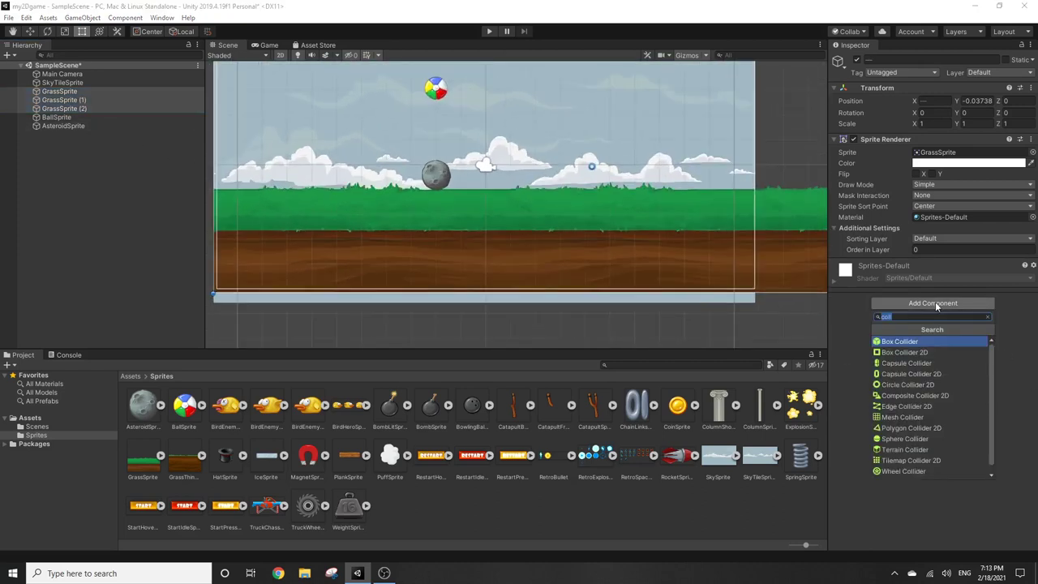
left_click(898, 353)
scroll(491, 191, "down", 1)
scroll(491, 191, "down", 3)
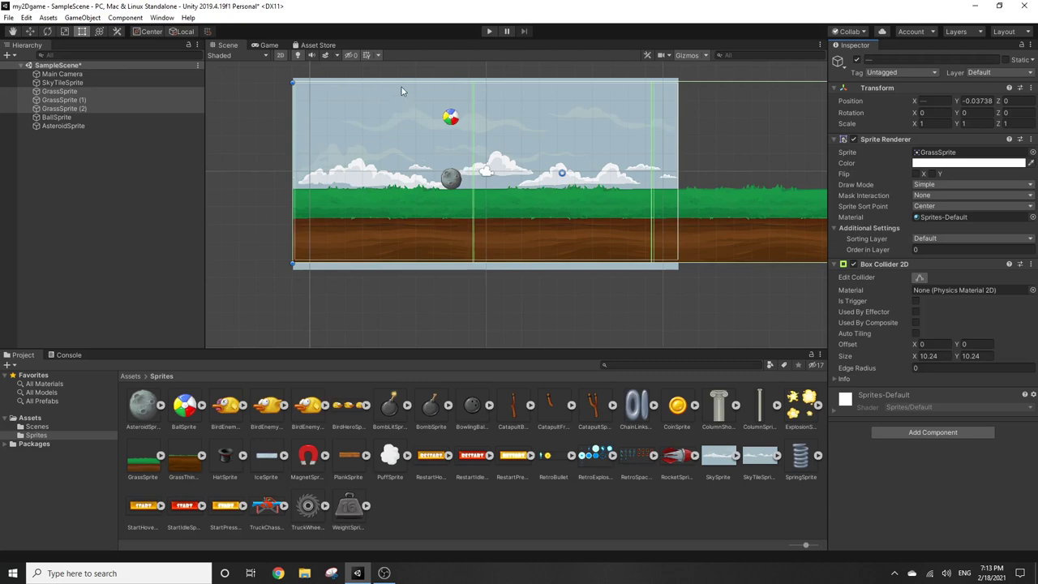
Step: Enter Edit Collider mode and drag the grass collider's top edge down toward the grass
left_click(118, 32)
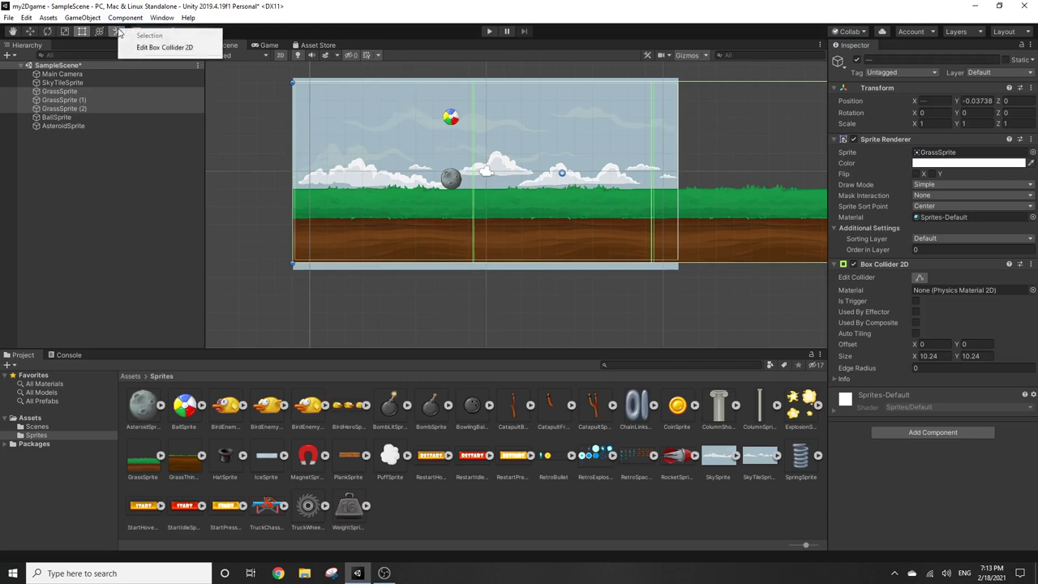
left_click(169, 50)
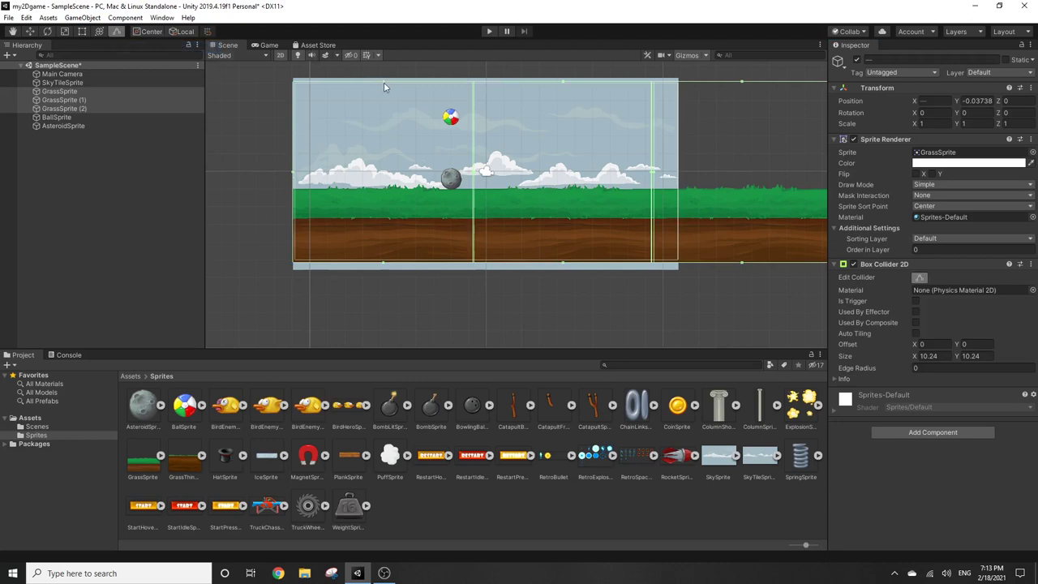
left_click_drag(383, 82, 388, 190)
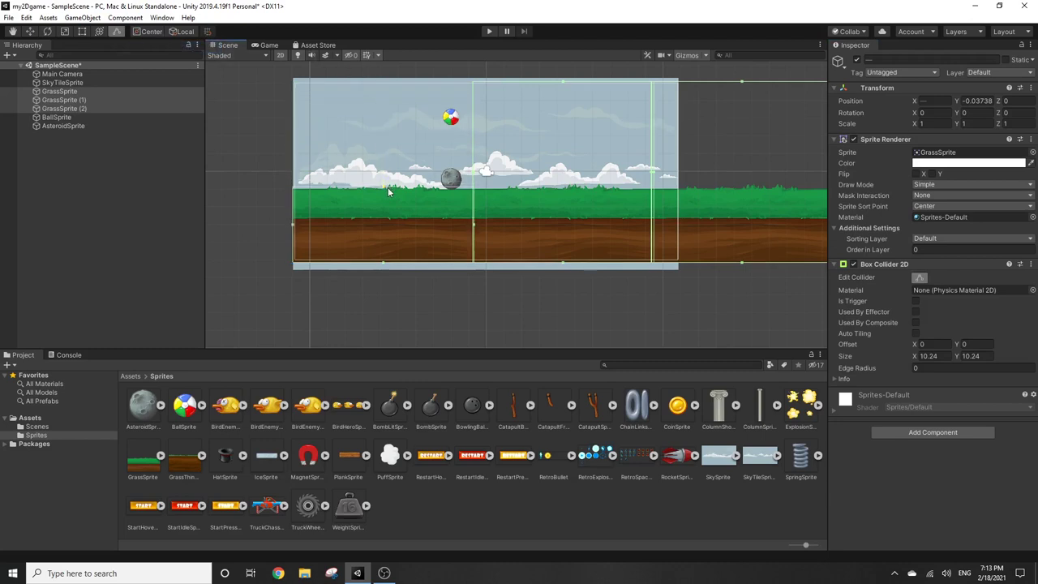
scroll(388, 188, "up", 3)
scroll(388, 189, "up", 2)
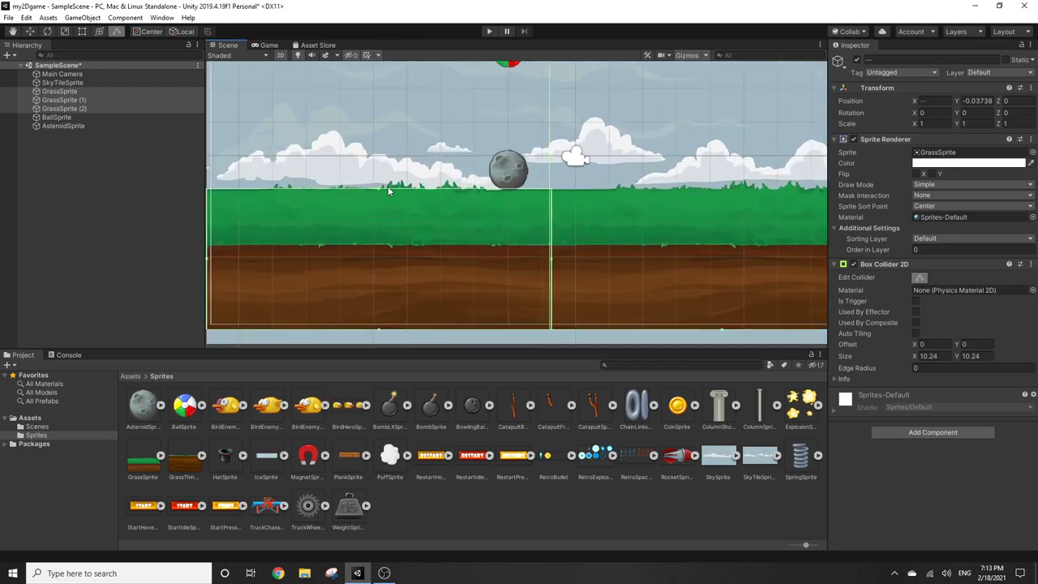
scroll(388, 186, "up", 4)
scroll(380, 180, "up", 4)
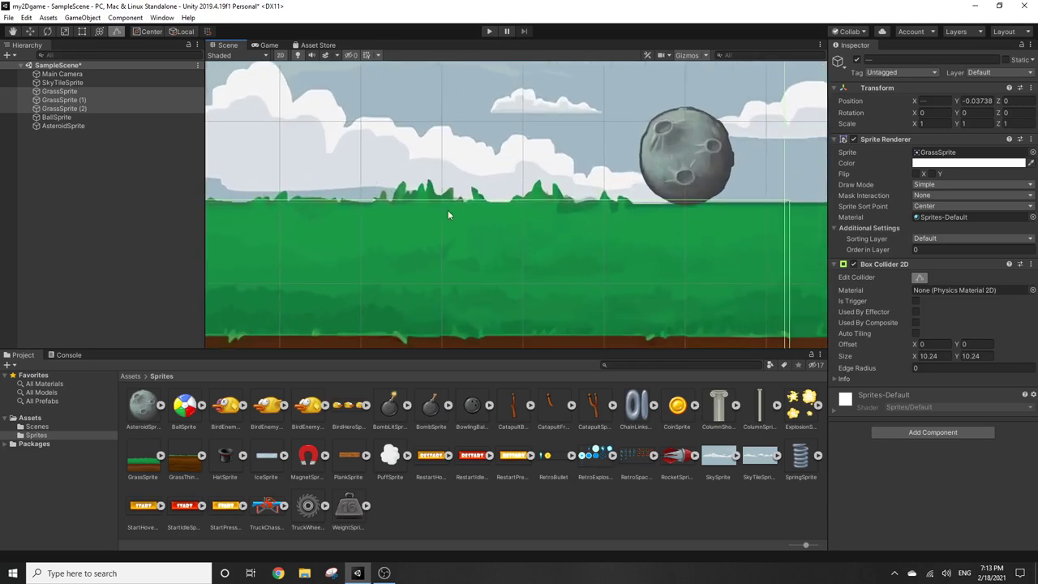
left_click_drag(376, 200, 382, 204)
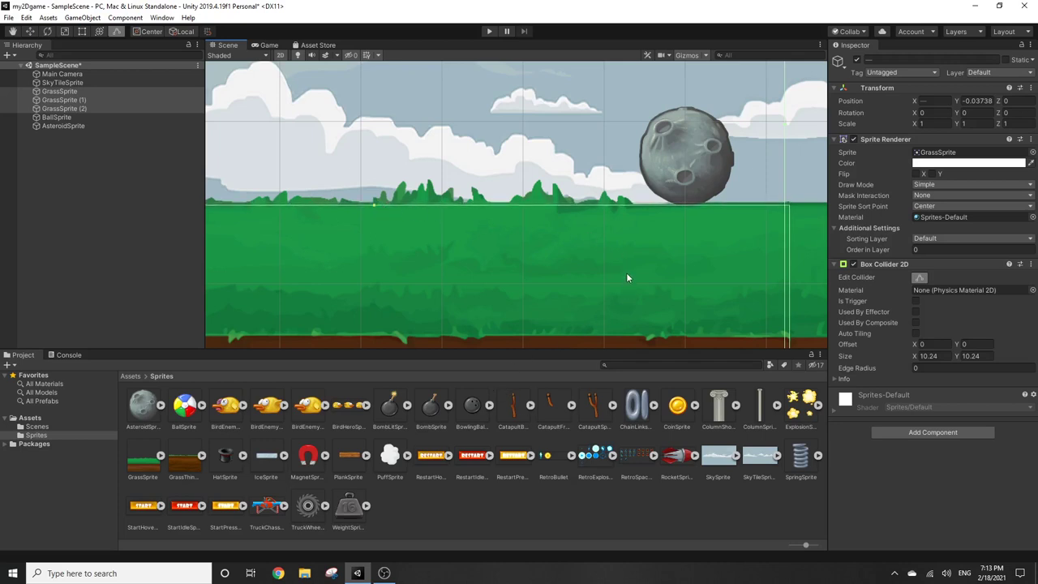
Step: Pan to the ball and sky, then pull the collider's top edge down again
mouse_move(626, 278)
middle_mouse_down()
mouse_move(568, 245)
mouse_move(598, 317)
mouse_move(583, 439)
middle_mouse_up()
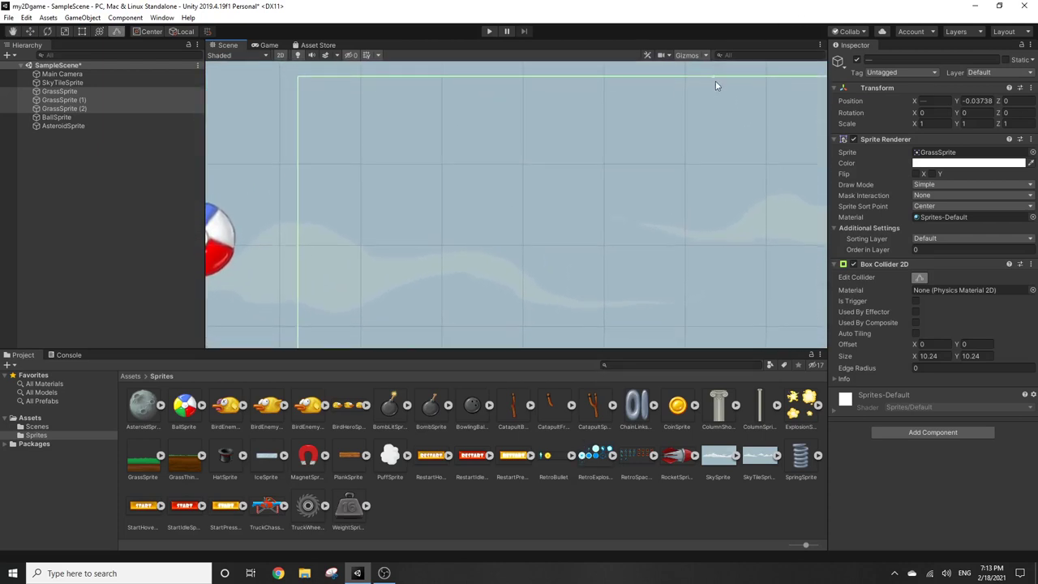
middle_click_drag(715, 79, 692, 229)
scroll(613, 227, "down", 2)
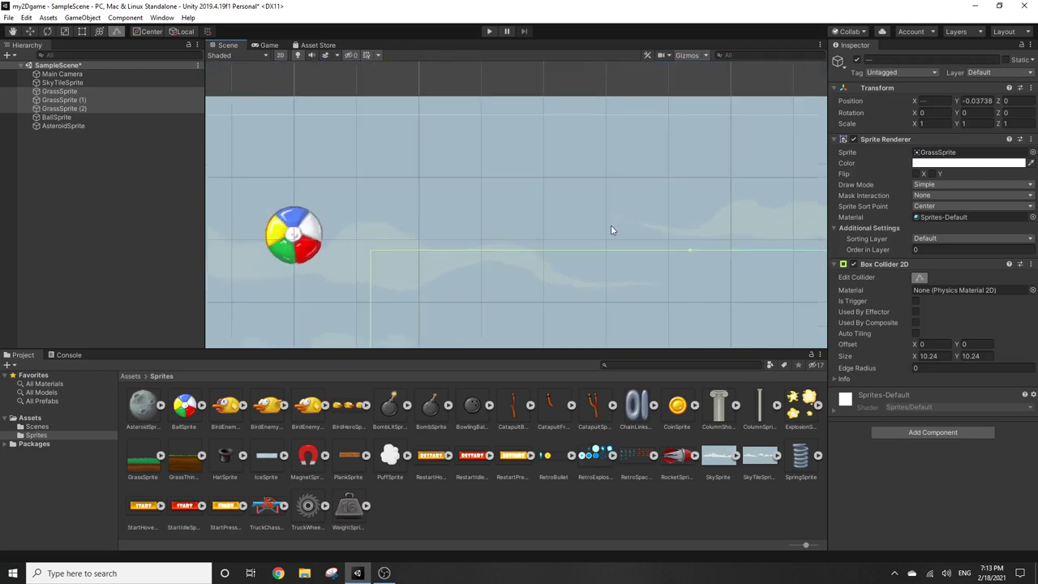
mouse_move(611, 225)
middle_mouse_down()
mouse_move(606, 136)
mouse_move(582, 182)
middle_mouse_up()
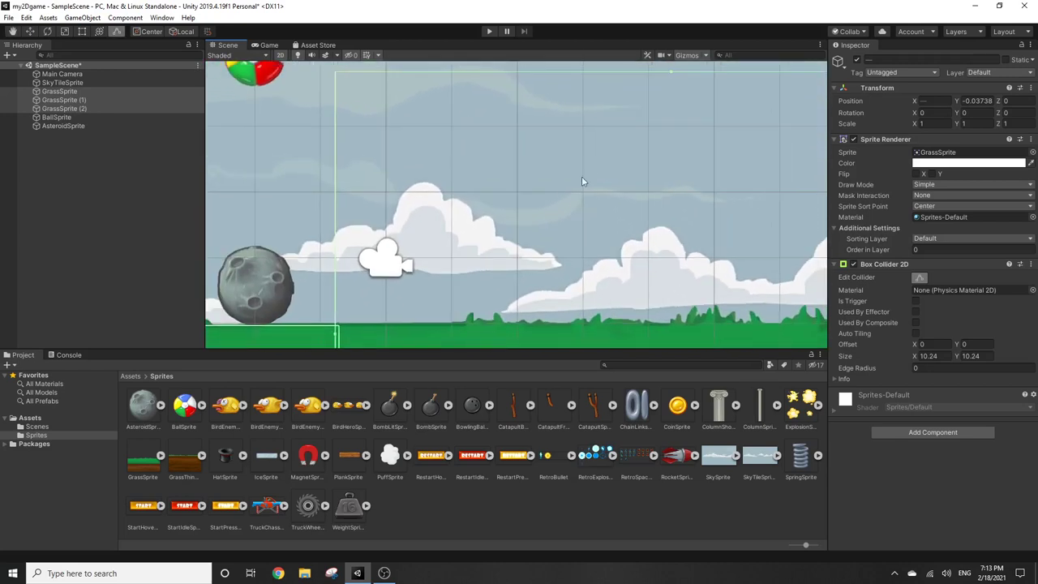
left_click_drag(672, 72, 641, 324)
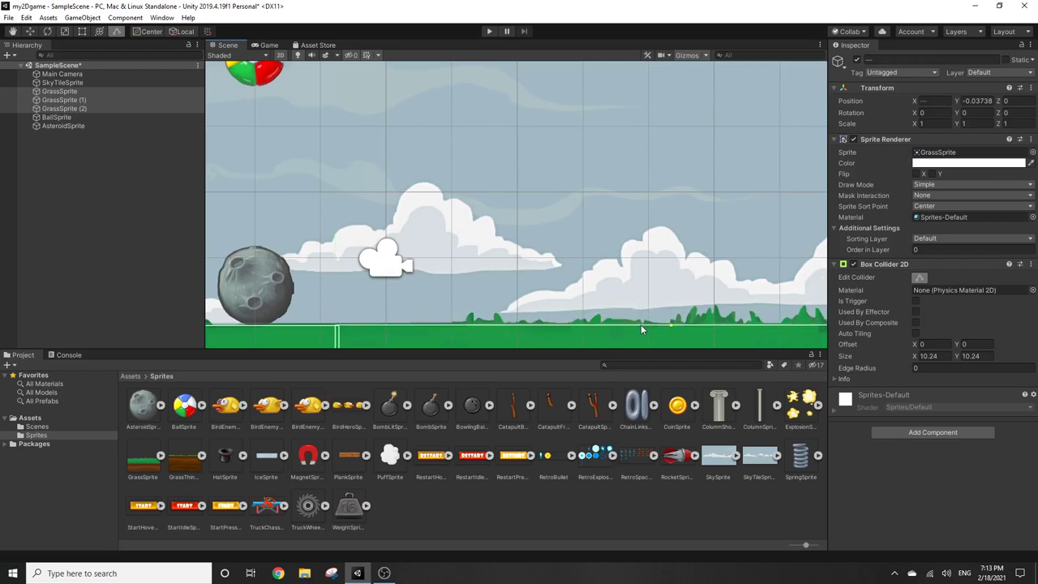
scroll(568, 260, "up", 2)
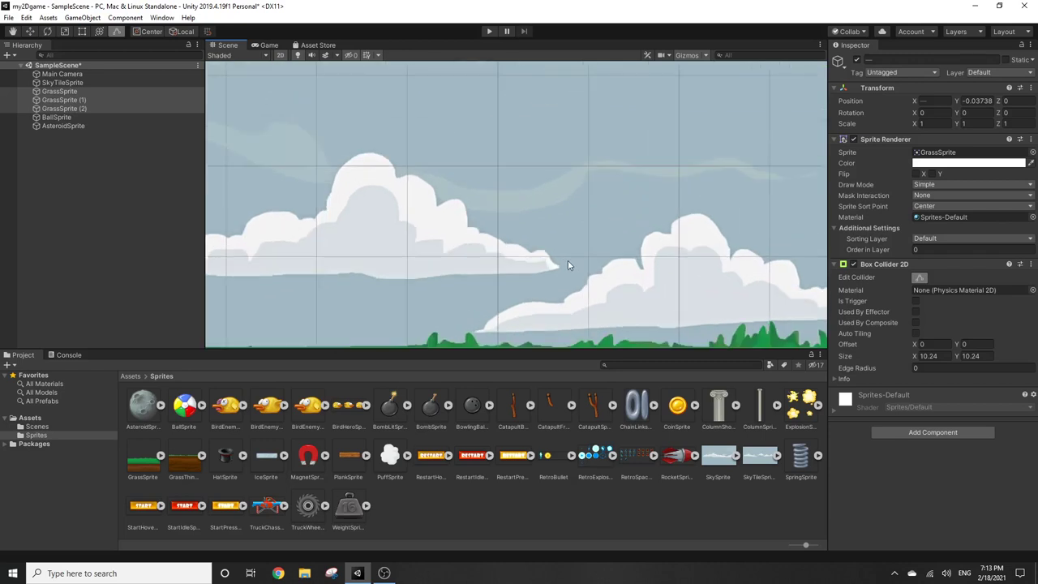
middle_click_drag(568, 265, 672, 139)
scroll(672, 138, "up", 2)
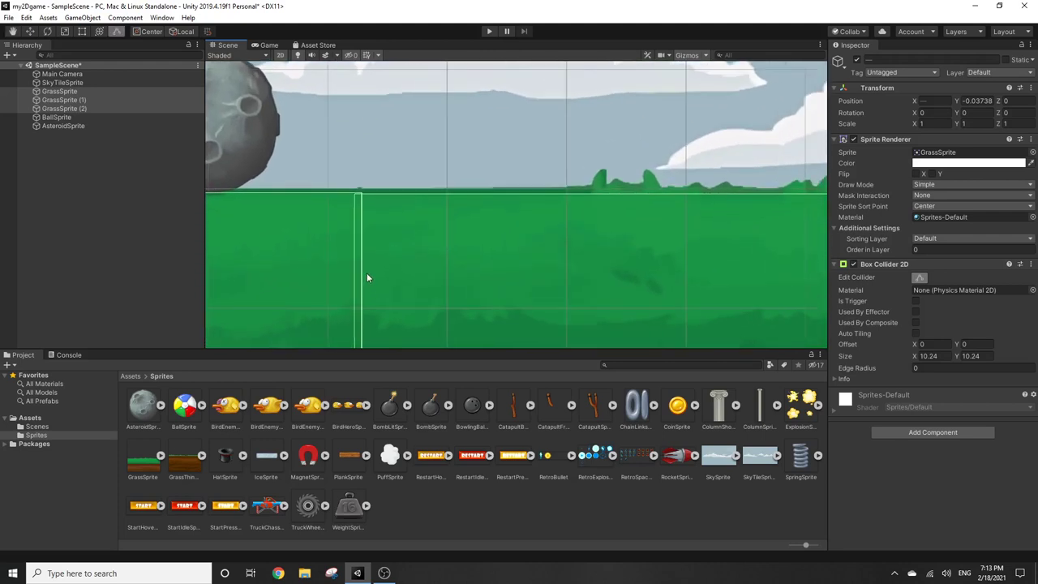
scroll(566, 233, "up", 2)
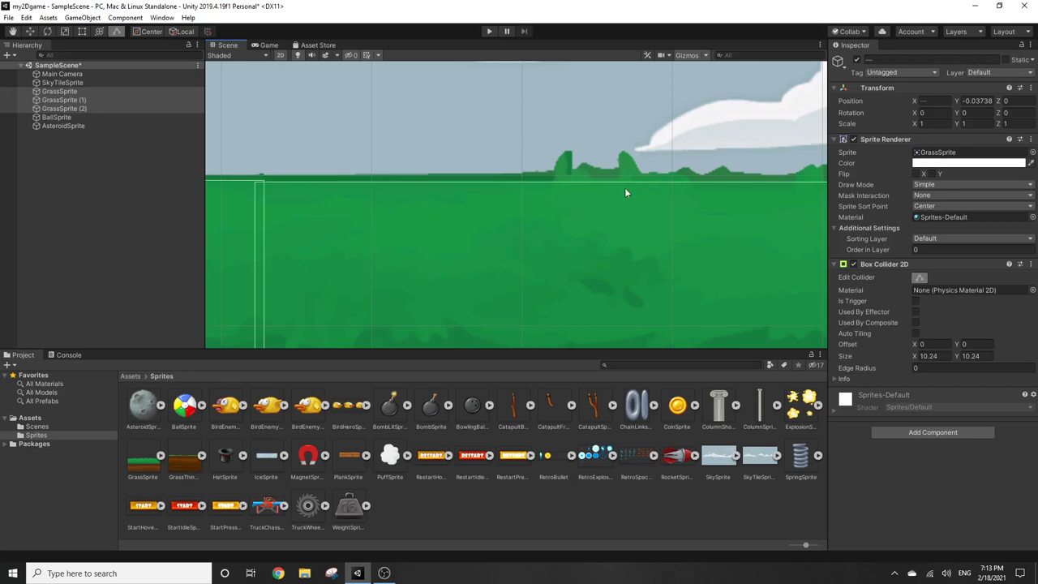
Step: Pan the Scene view along the grass to the ground's right end
middle_click_drag(611, 241, 521, 234)
scroll(553, 237, "down", 1)
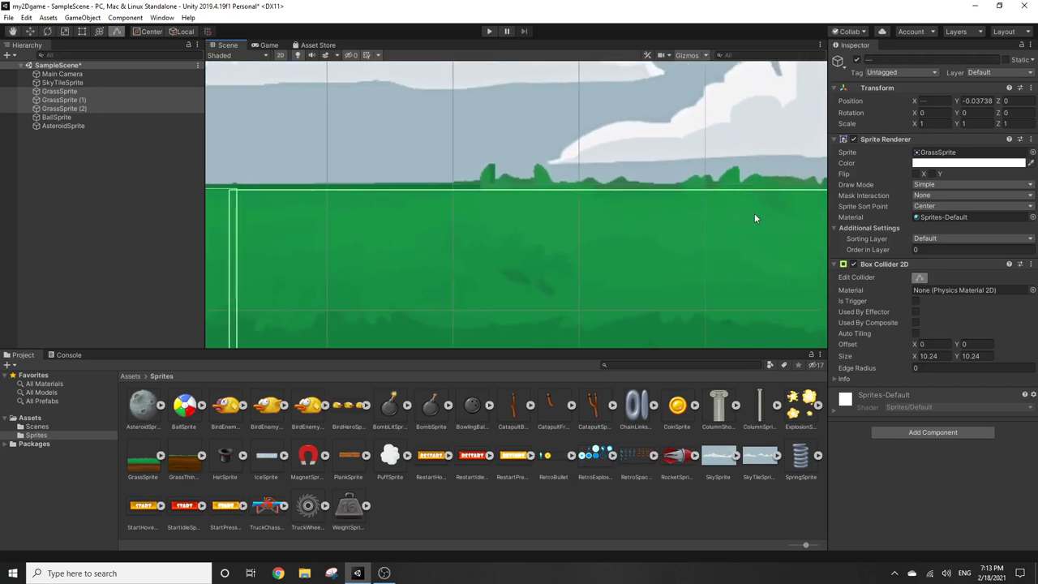
scroll(746, 212, "down", 1)
middle_click_drag(740, 221, 672, 225)
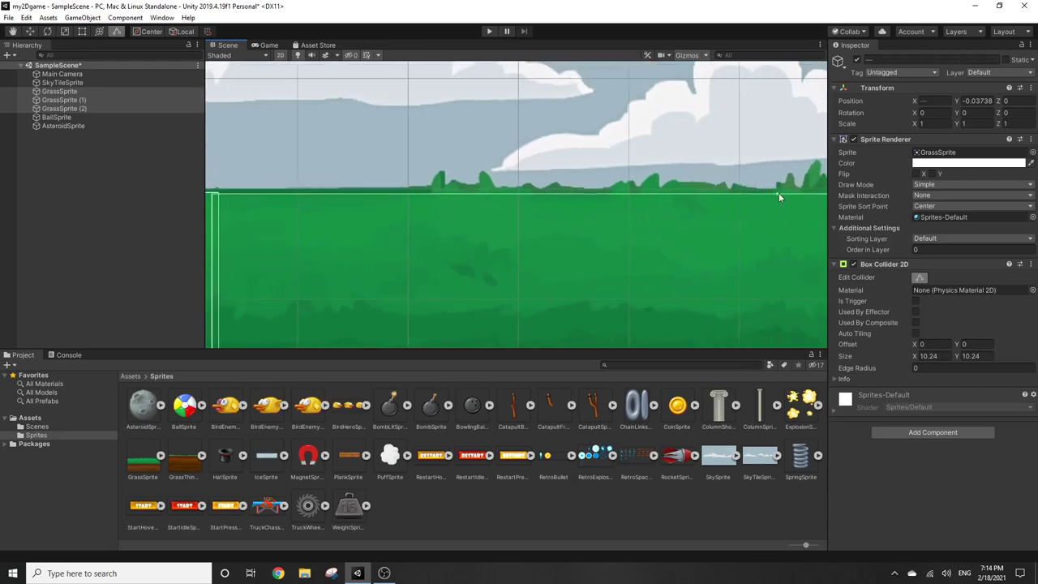
middle_click_drag(634, 212, 416, 216)
scroll(665, 219, "down", 2)
mouse_move(665, 218)
middle_mouse_down()
mouse_move(725, 206)
mouse_move(593, 234)
mouse_move(591, 181)
mouse_move(536, 254)
middle_mouse_up()
scroll(536, 254, "down", 1)
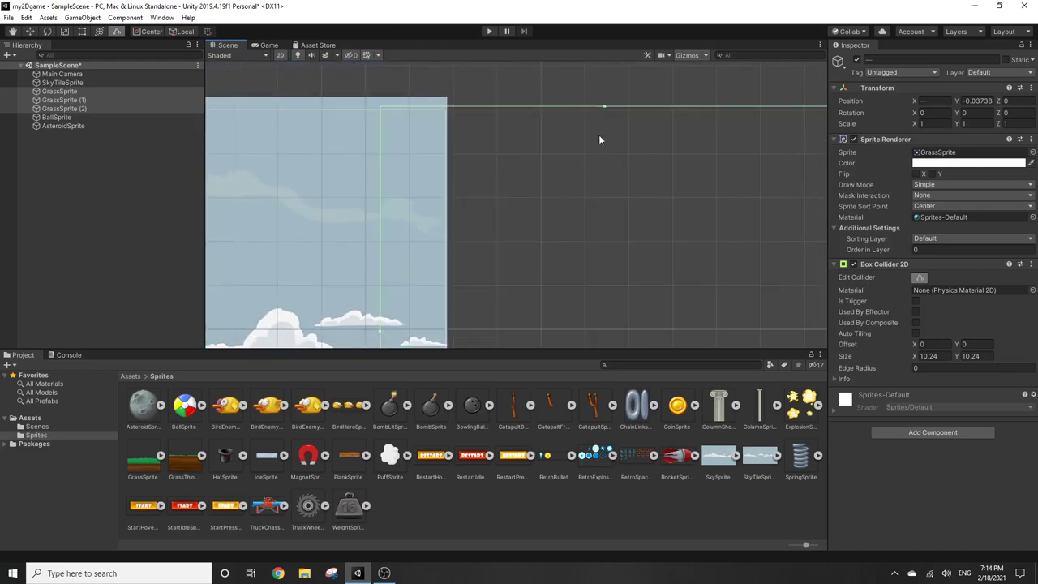
Step: Drag the collider's top edge down onto the grass surface
left_click_drag(604, 106, 603, 312)
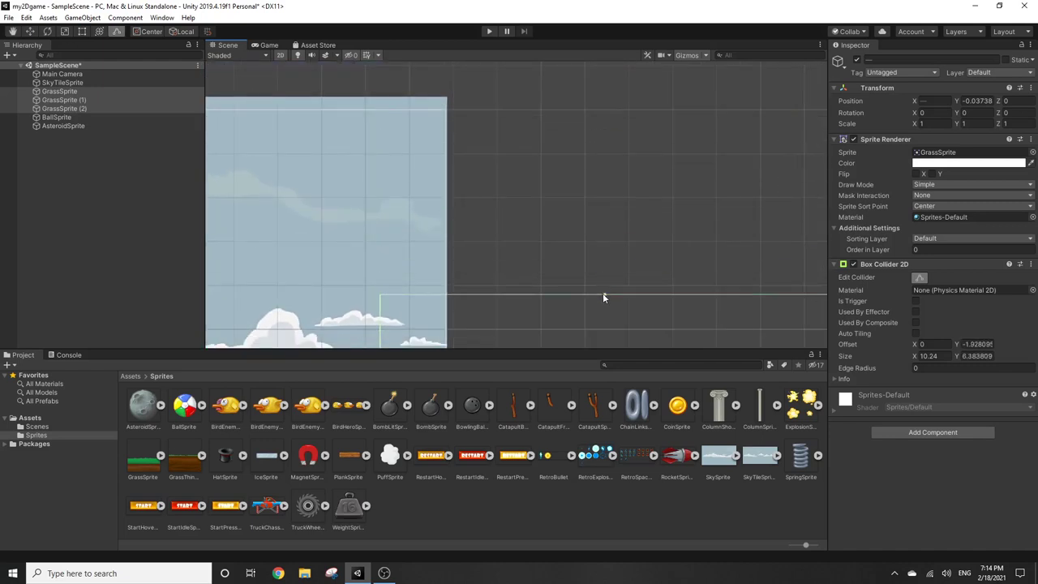
scroll(557, 243, "down", 1)
middle_click_drag(557, 244, 584, 102)
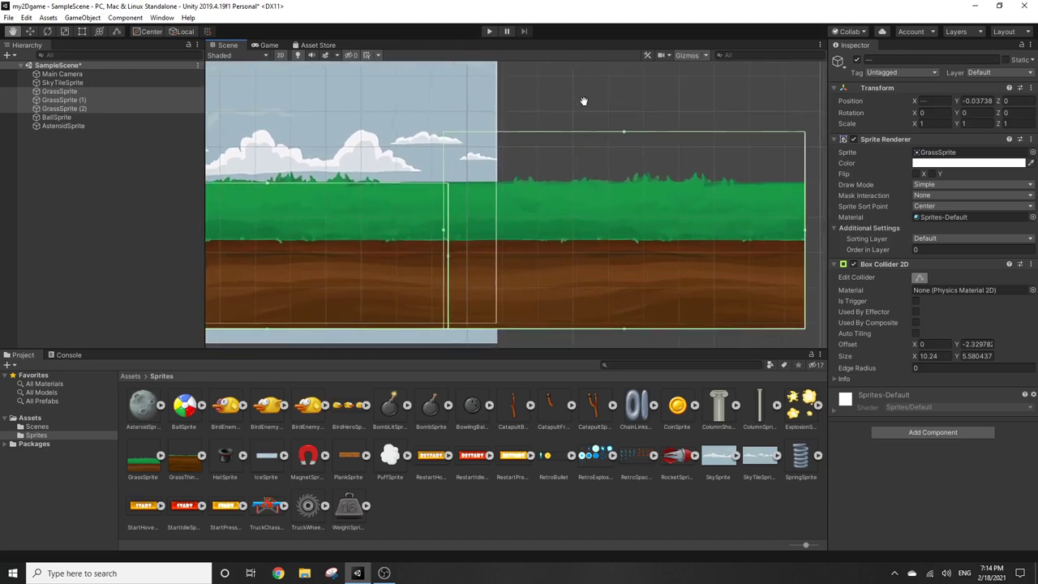
scroll(540, 162, "up", 3)
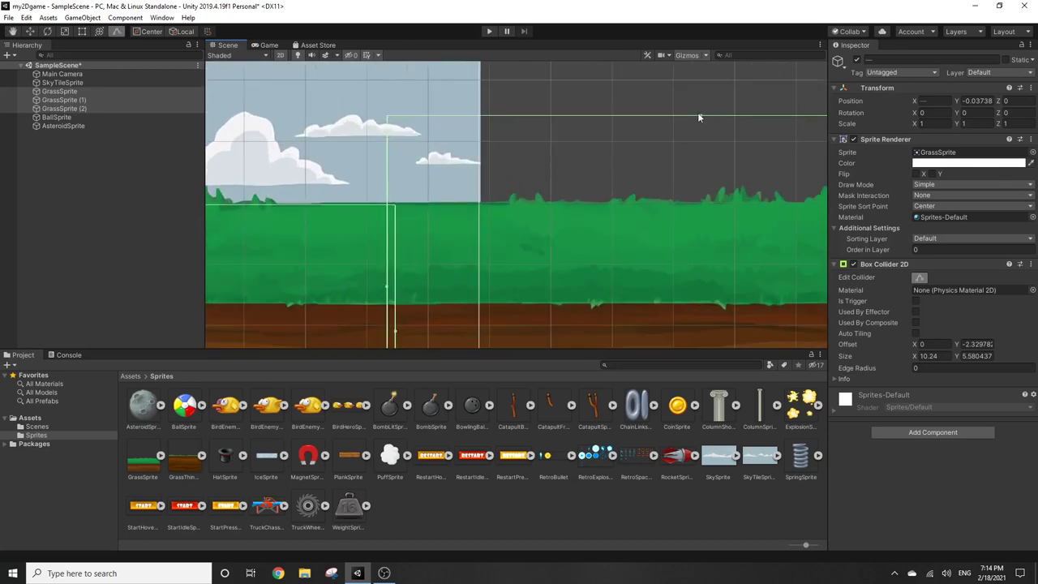
left_click_drag(700, 115, 698, 203)
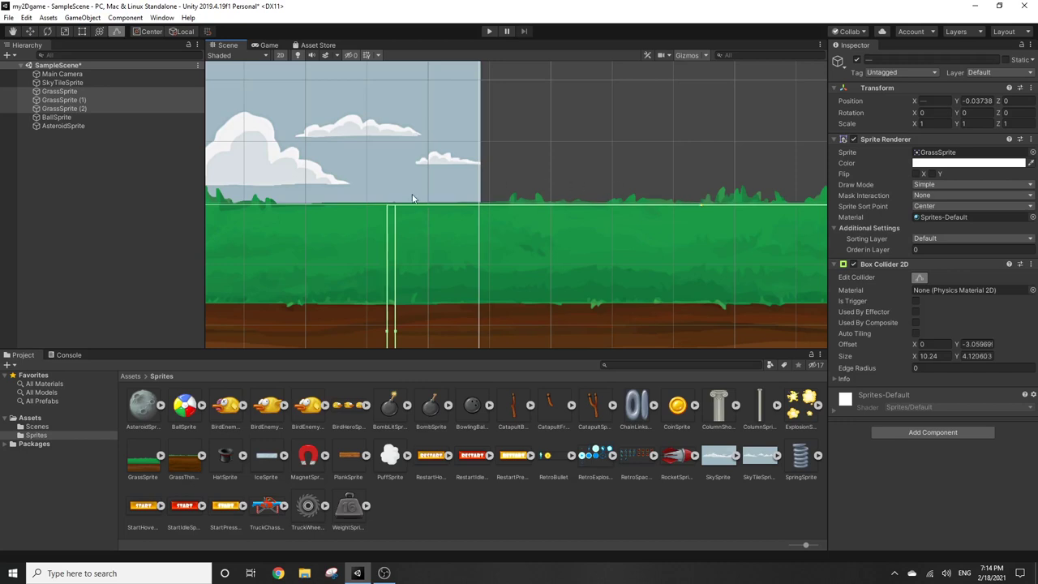
Step: Zoom and pan along the grass to inspect where the collider edge sits
scroll(412, 195, "up", 2)
scroll(412, 196, "up", 3)
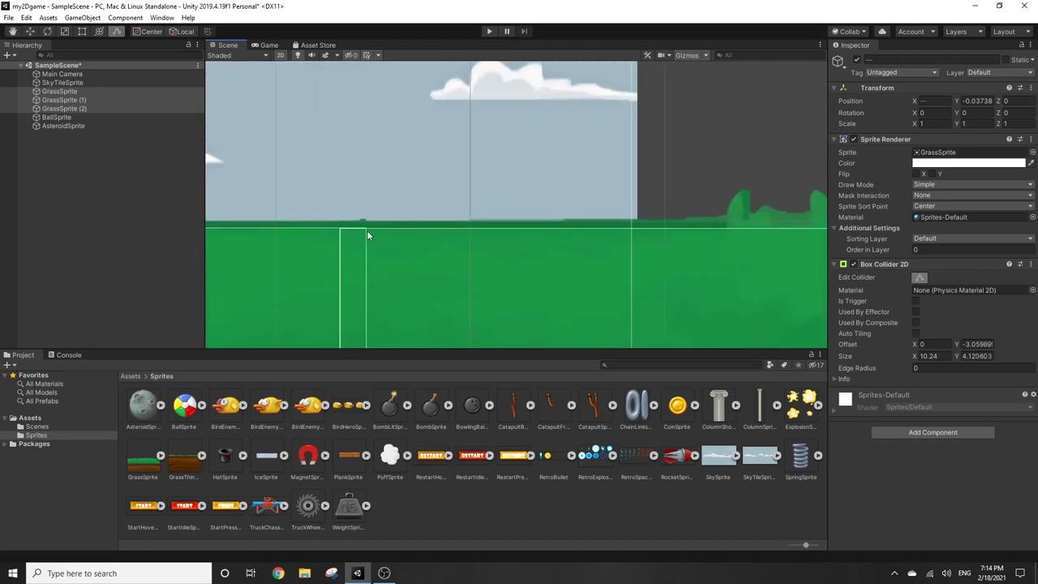
scroll(365, 230, "up", 1)
scroll(364, 229, "up", 1)
scroll(364, 229, "up", 3)
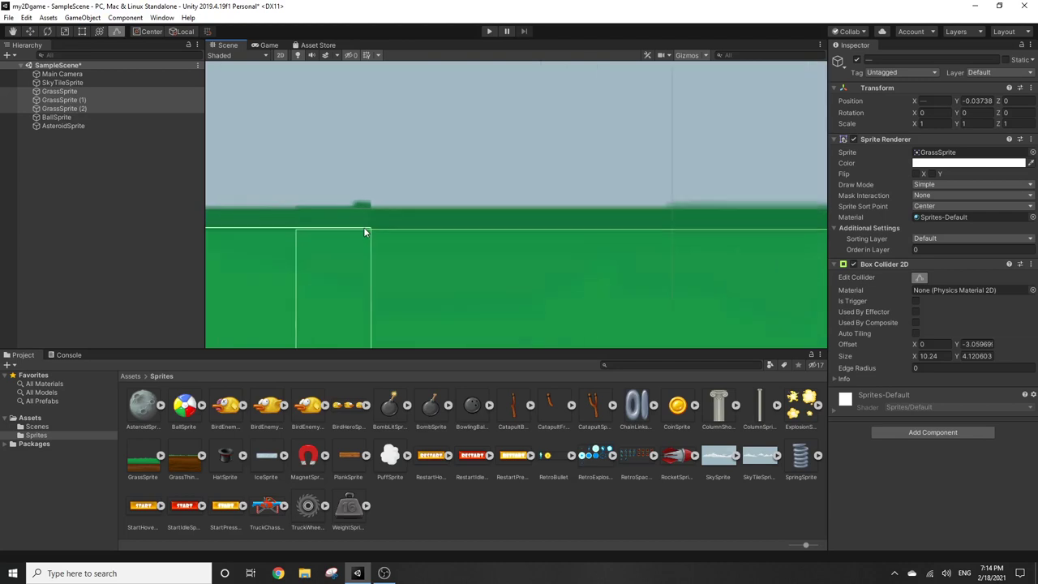
scroll(361, 232, "up", 2)
scroll(362, 233, "up", 1)
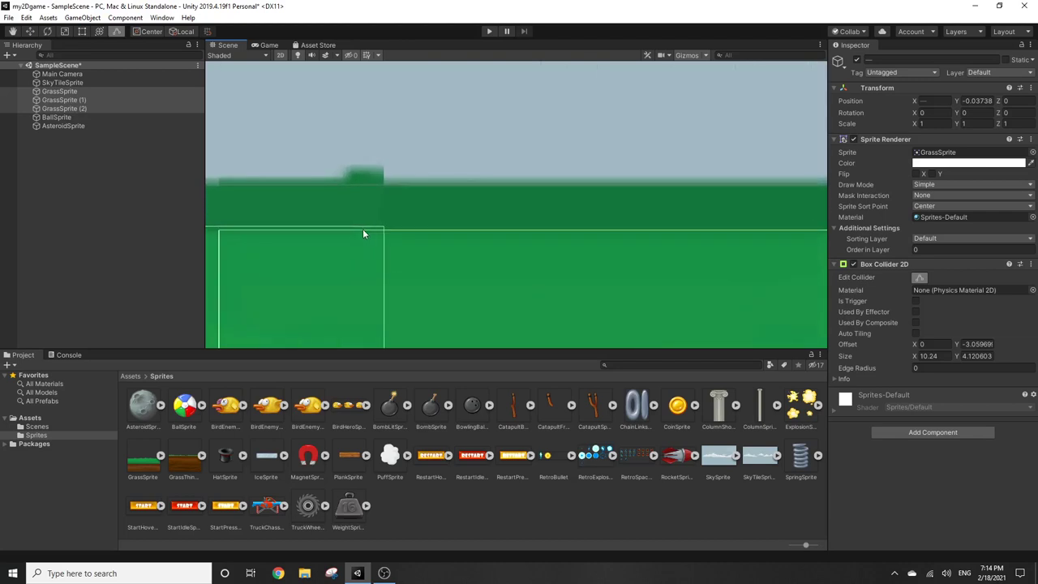
scroll(540, 250, "down", 2)
scroll(541, 255, "down", 2)
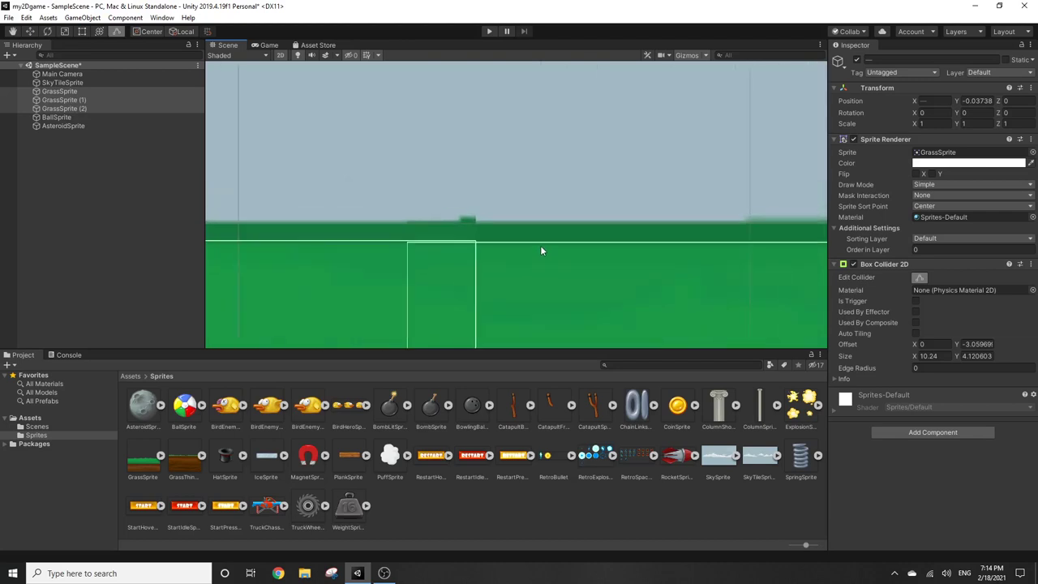
middle_click_drag(583, 260, 392, 259)
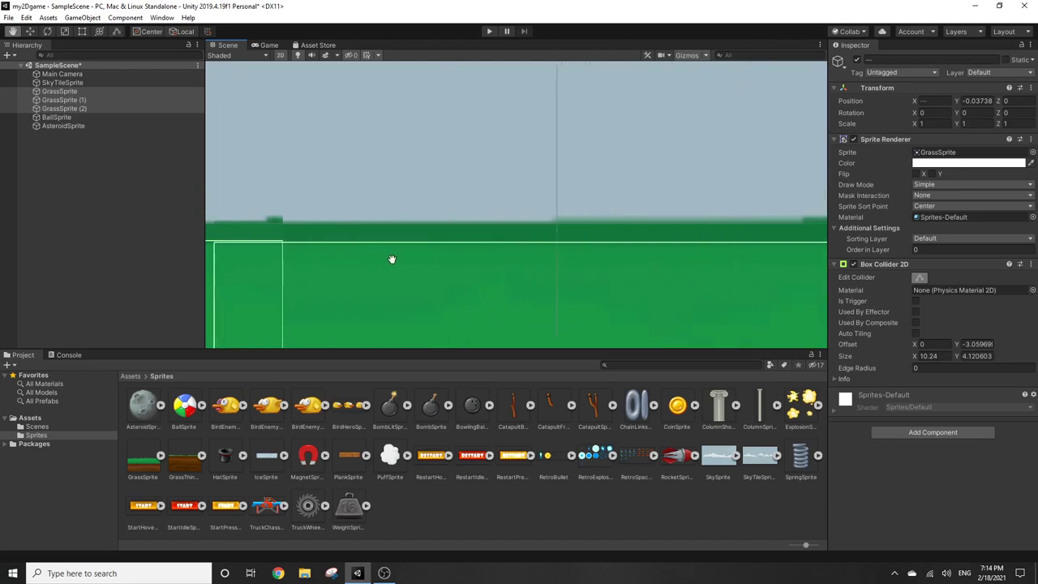
scroll(545, 282, "down", 1)
middle_click_drag(575, 280, 443, 280)
scroll(515, 280, "down", 2)
scroll(515, 279, "down", 1)
scroll(568, 281, "down", 1)
scroll(444, 281, "down", 1)
scroll(445, 282, "down", 1)
scroll(445, 281, "down", 1)
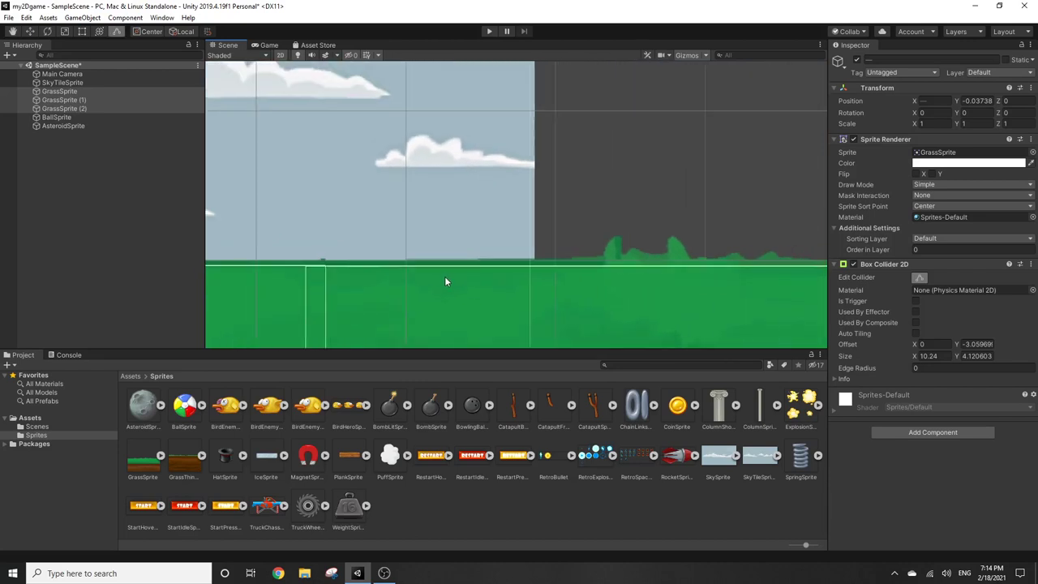
scroll(445, 282, "down", 1)
scroll(445, 281, "down", 1)
scroll(444, 282, "down", 1)
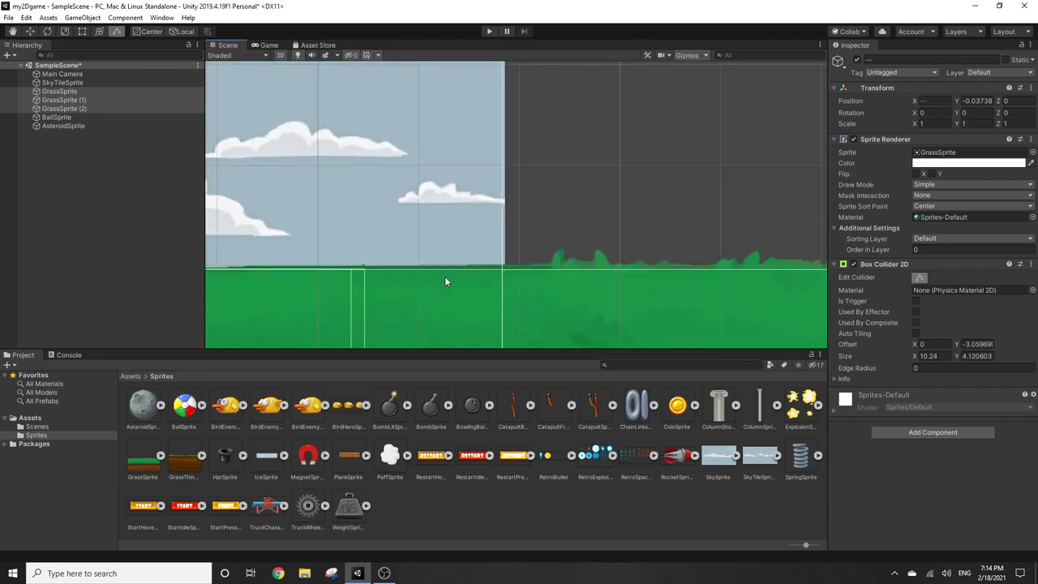
scroll(444, 281, "down", 1)
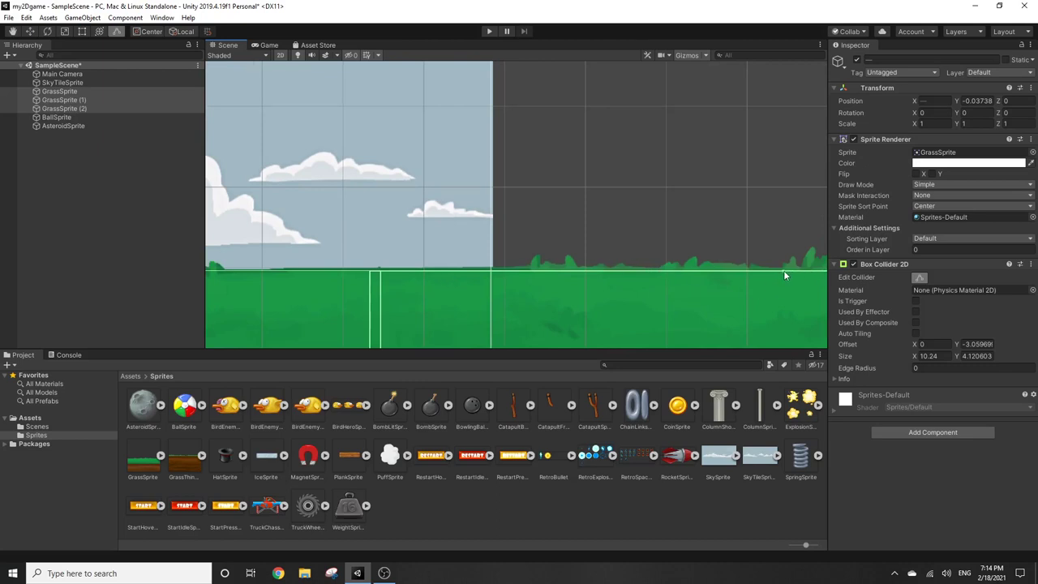
Step: Fine-tune the collider top to the grass line: size 10.24 × about 4.12, offset Y about -3.06
left_click_drag(784, 271, 776, 269)
scroll(457, 293, "up", 3)
scroll(456, 293, "up", 3)
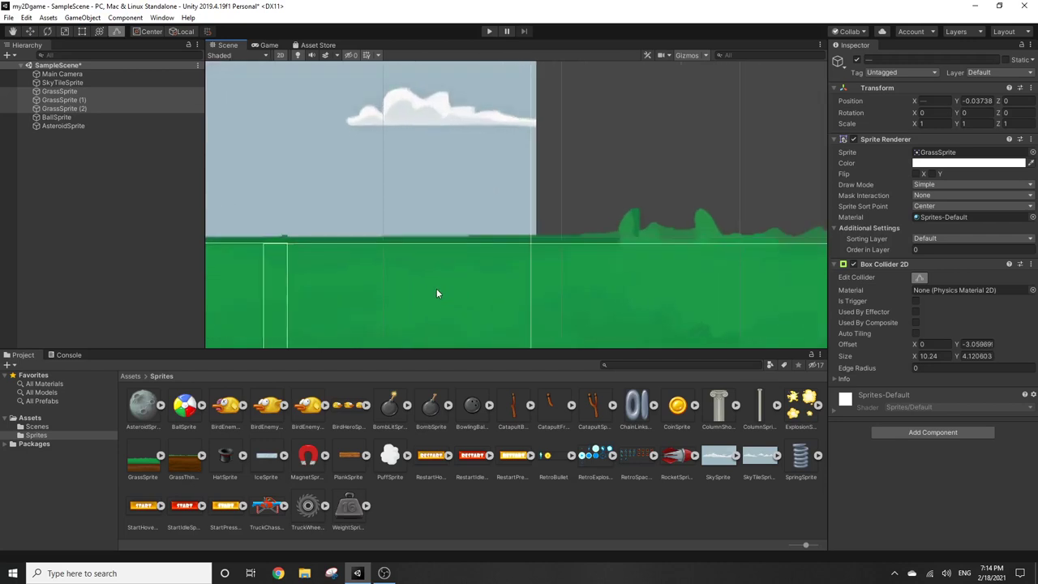
scroll(436, 292, "up", 2)
scroll(436, 293, "up", 2)
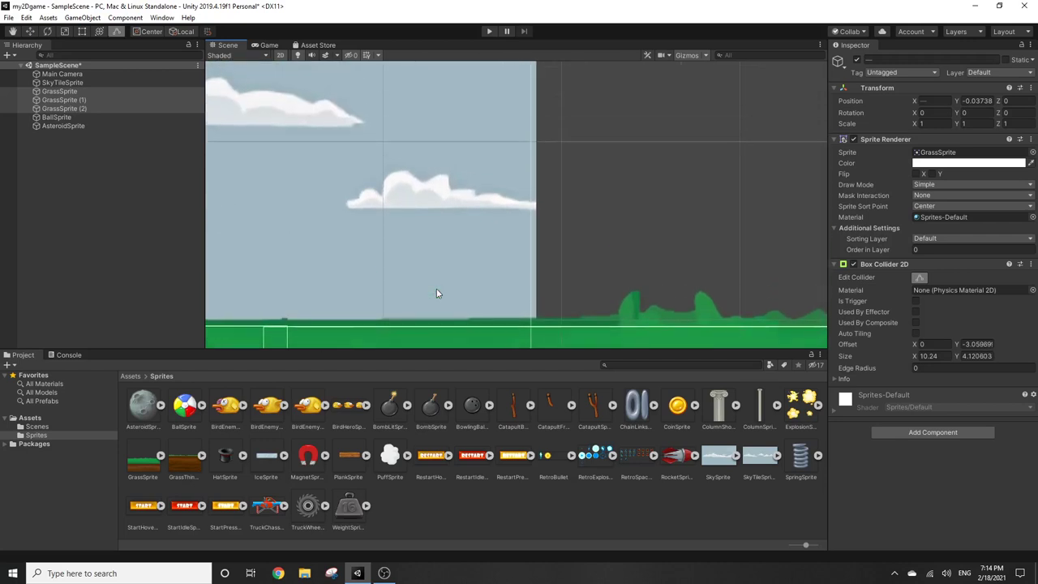
scroll(437, 278, "down", 2)
scroll(426, 264, "down", 1)
scroll(378, 258, "down", 2)
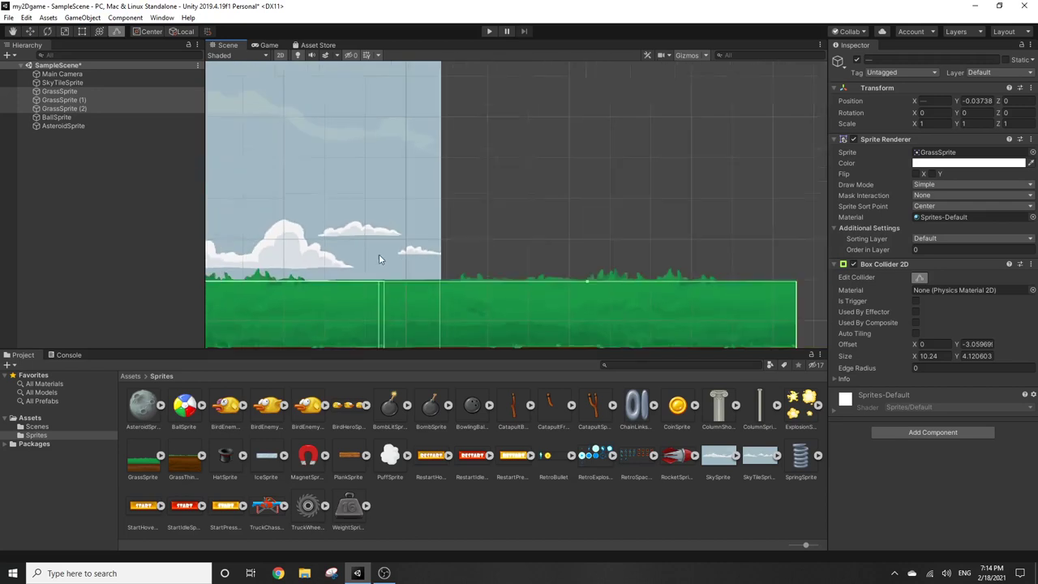
scroll(325, 280, "up", 2)
scroll(325, 281, "up", 2)
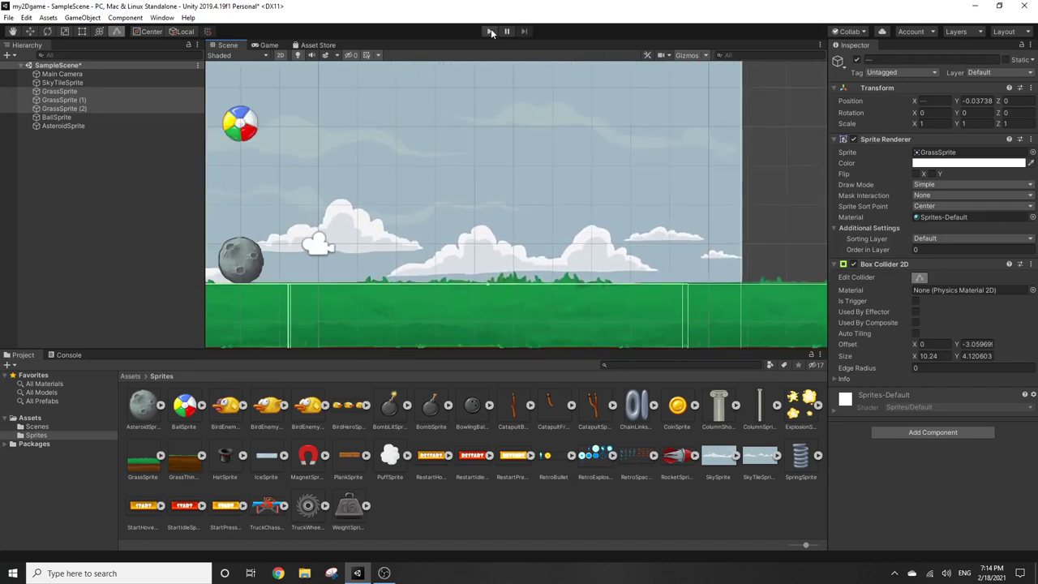
Step: Run the scene twice to watch the ball glance off the asteroid onto the grass, stopping each time
left_click(490, 31)
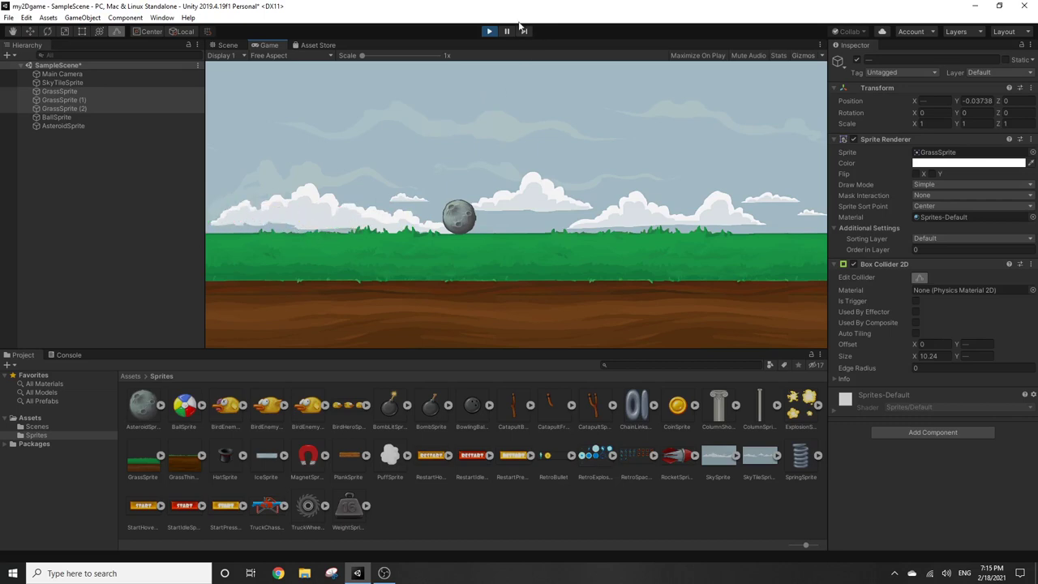
left_click(489, 33)
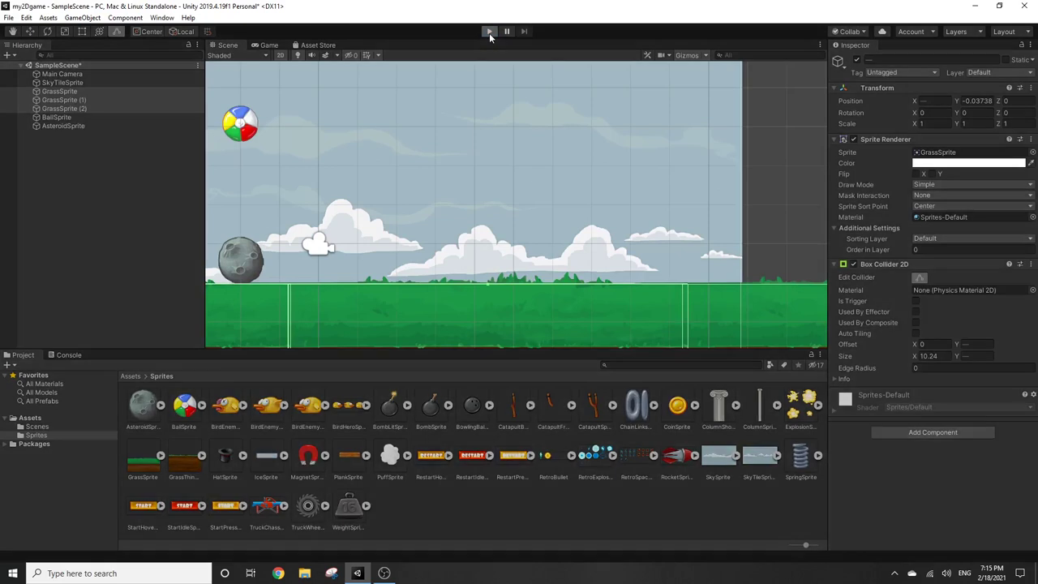
key("ctrl+p")
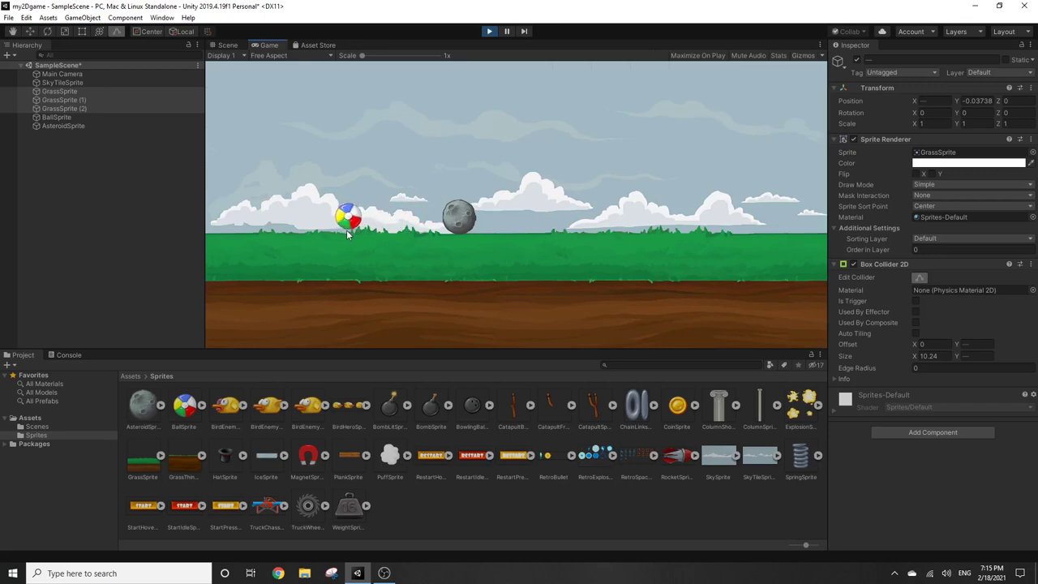
left_click(489, 31)
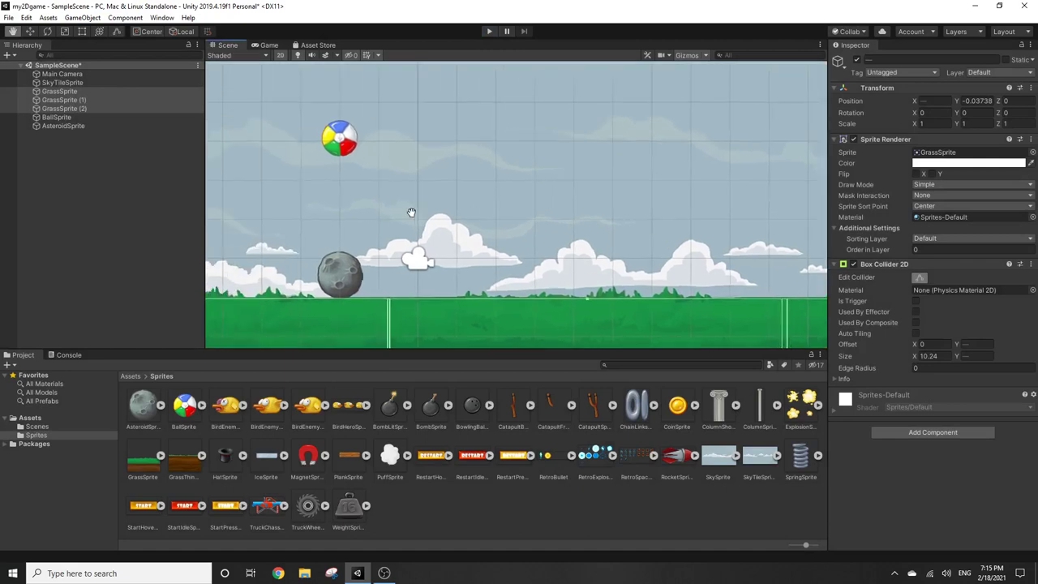
Step: Frame the ball and asteroid and select BallSprite
middle_click_drag(275, 197, 524, 241)
scroll(527, 223, "up", 2)
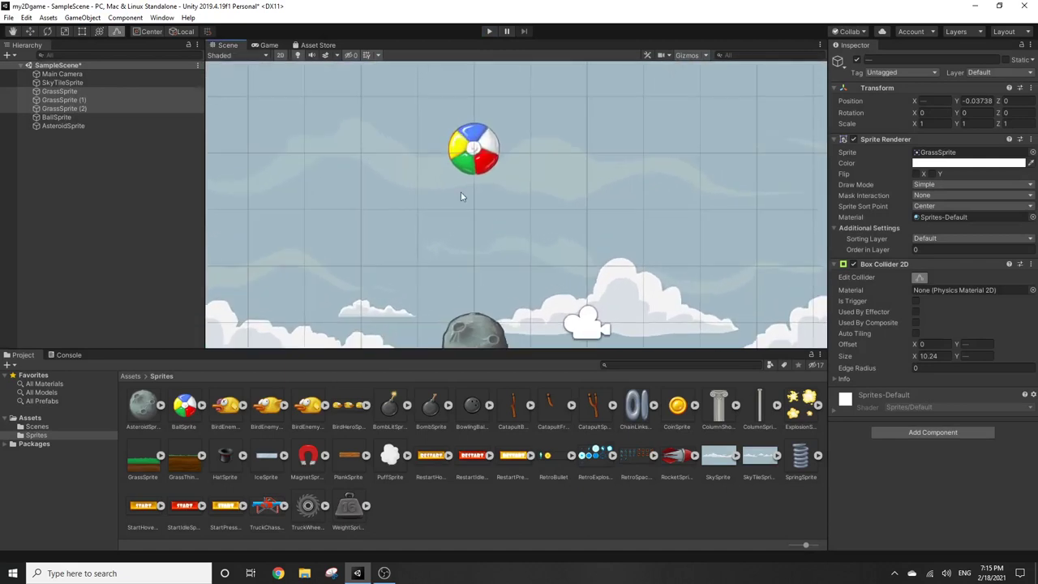
left_click(481, 149)
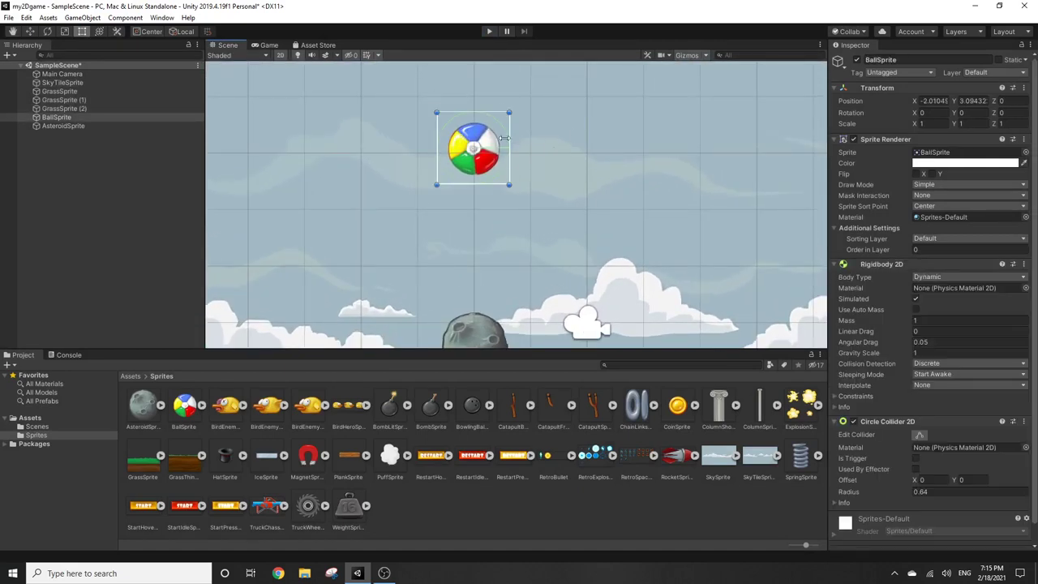
scroll(408, 151, "up", 2)
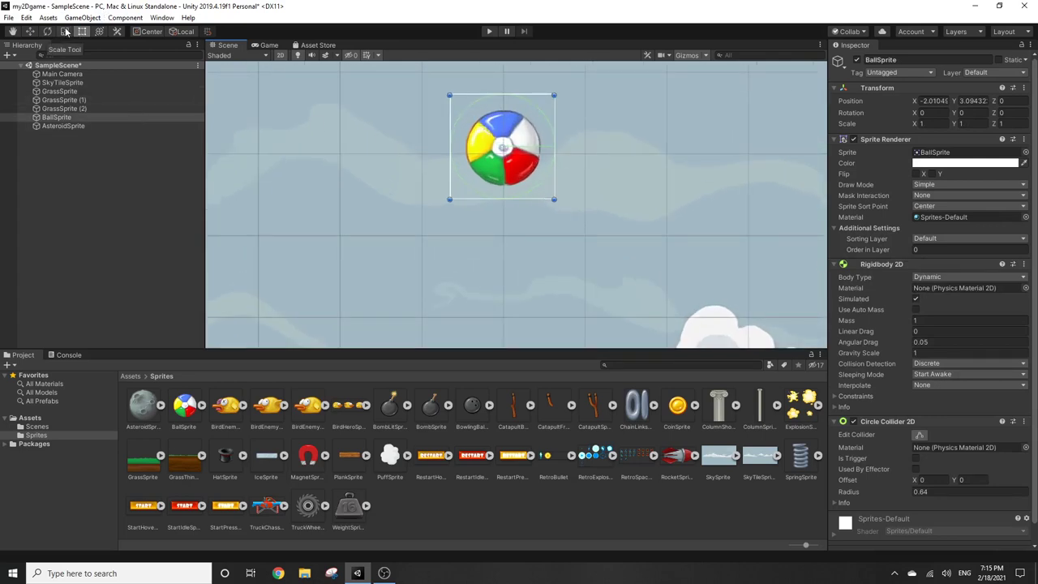
Step: Fit the ball's circle collider to its outline (radius about 0.464) and start a test run
left_click(123, 30)
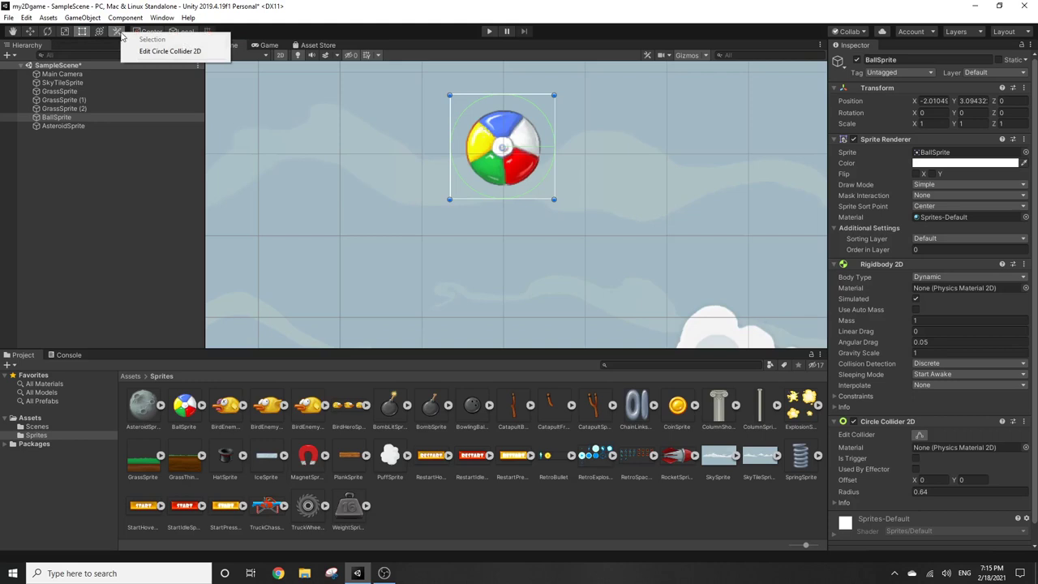
left_click(170, 51)
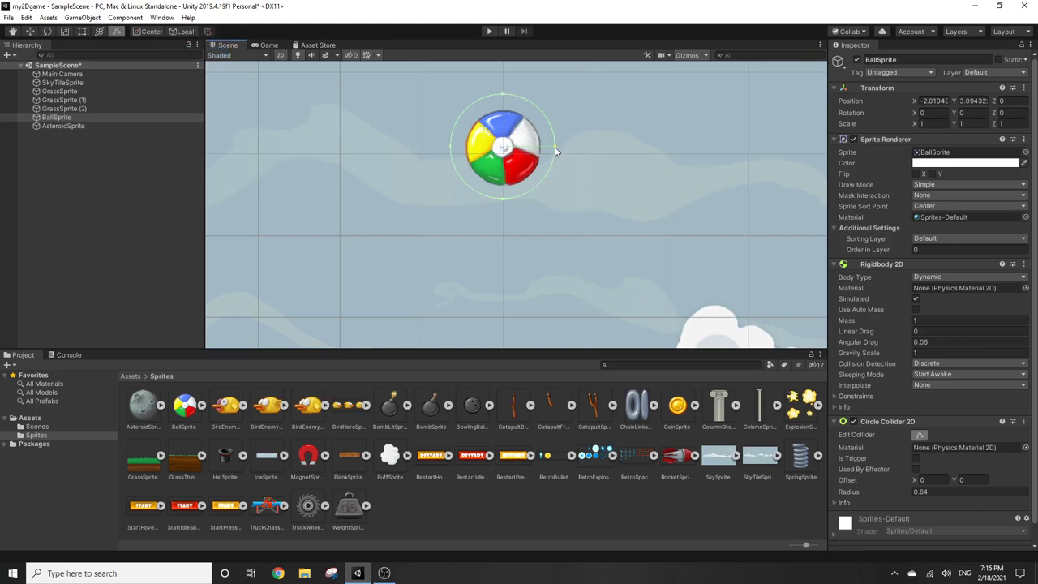
left_click_drag(555, 151, 541, 150)
left_click_drag(450, 150, 468, 156)
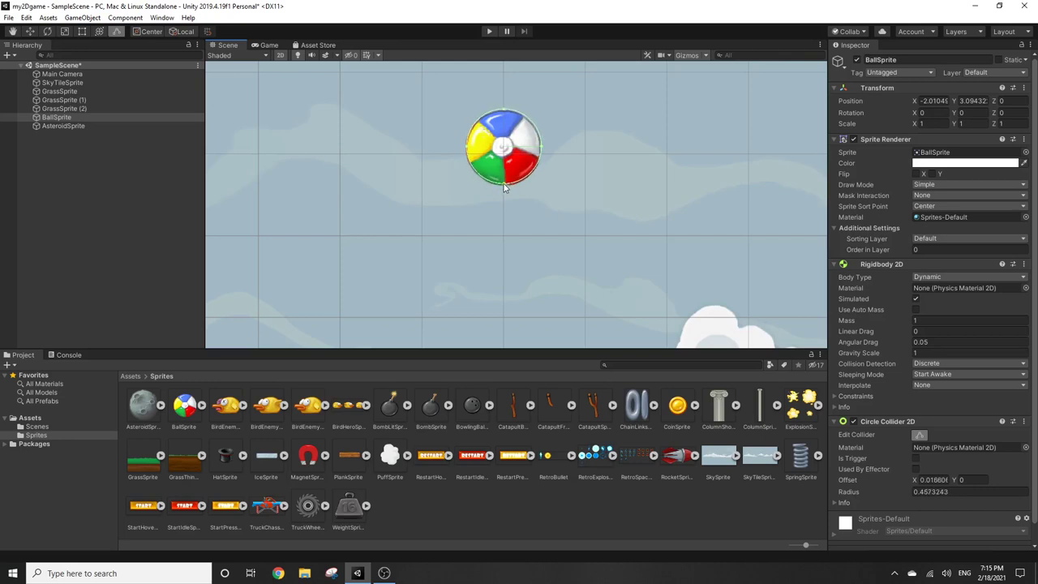
left_click_drag(503, 187, 504, 189)
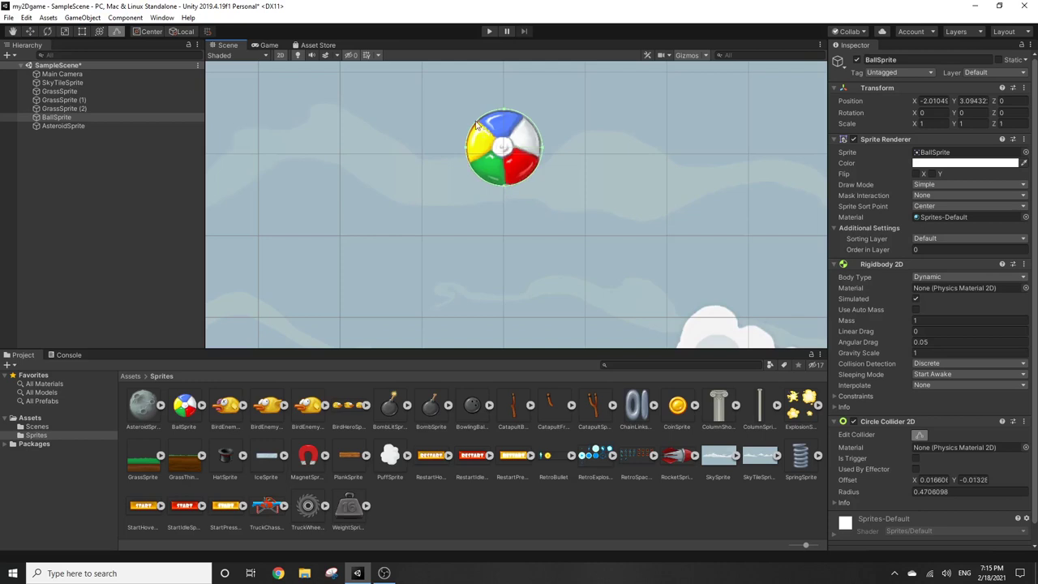
left_click_drag(504, 114, 504, 116)
left_click(490, 32)
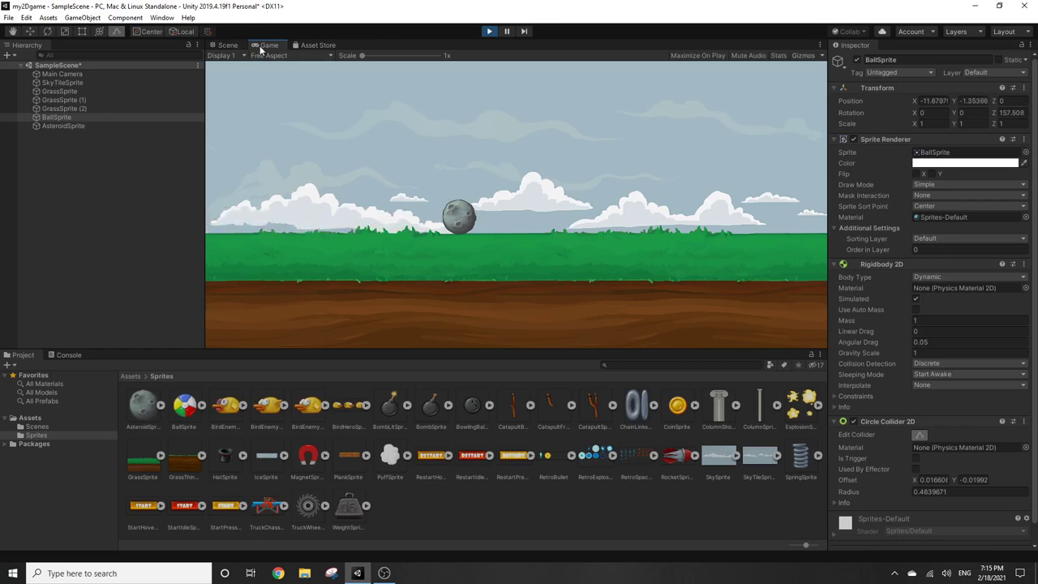
Step: Dock the Game view right of the Scene view and zoom out to show ball, clouds and grass
left_click_drag(260, 49, 677, 230)
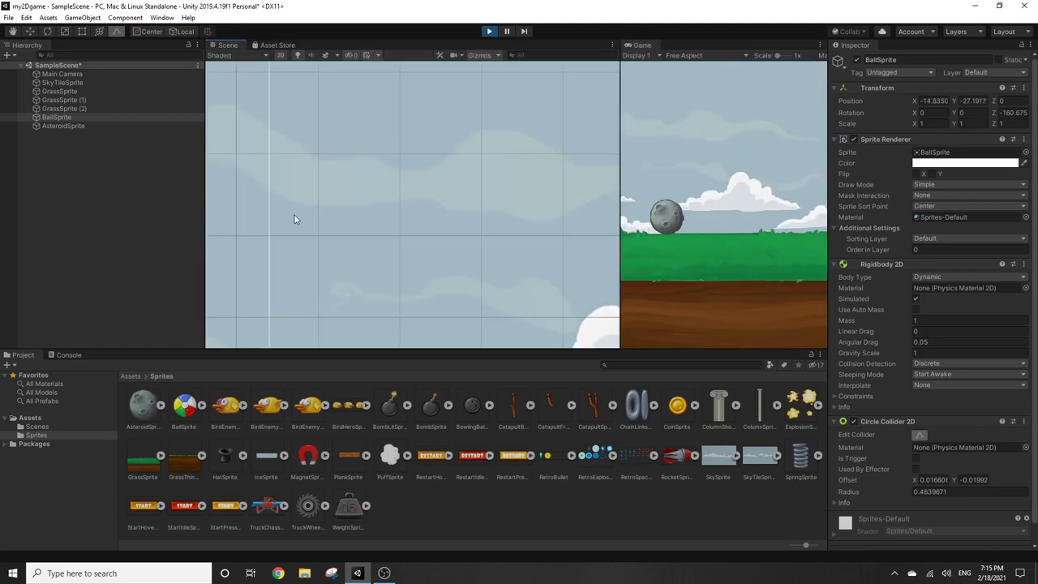
scroll(293, 215, "down", 5)
middle_click_drag(290, 215, 391, 160)
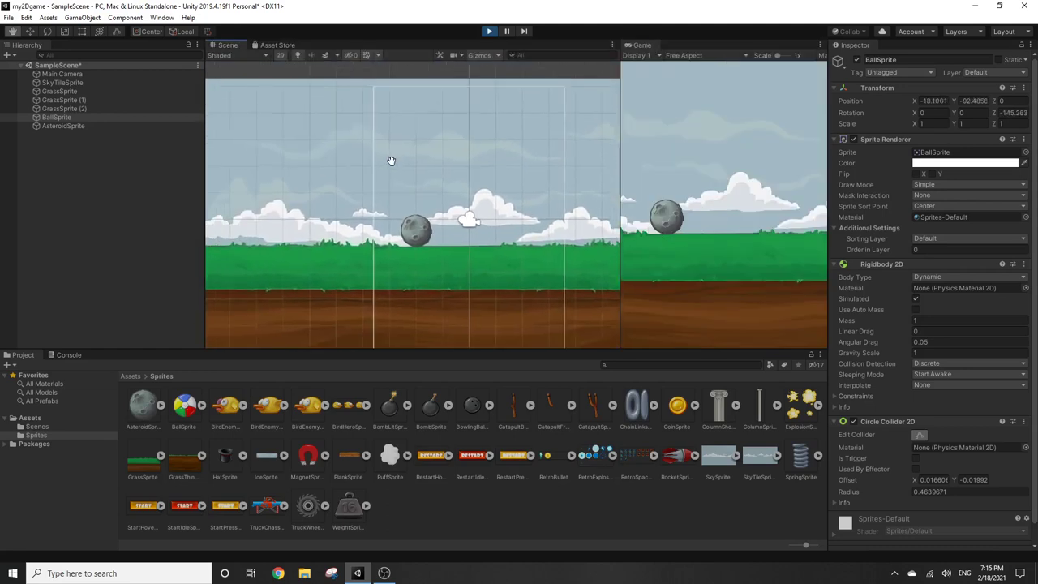
scroll(300, 235, "down", 2)
scroll(300, 232, "down", 2)
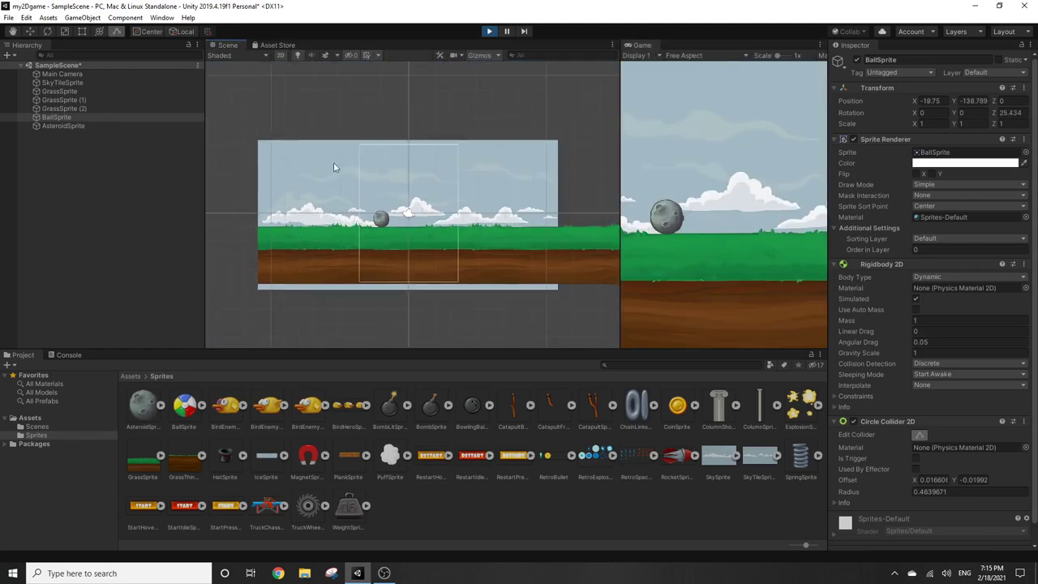
Step: Restart the drop test to watch both views, then stop it with the ball back at X -2.01, Y 3.09
left_click(490, 30)
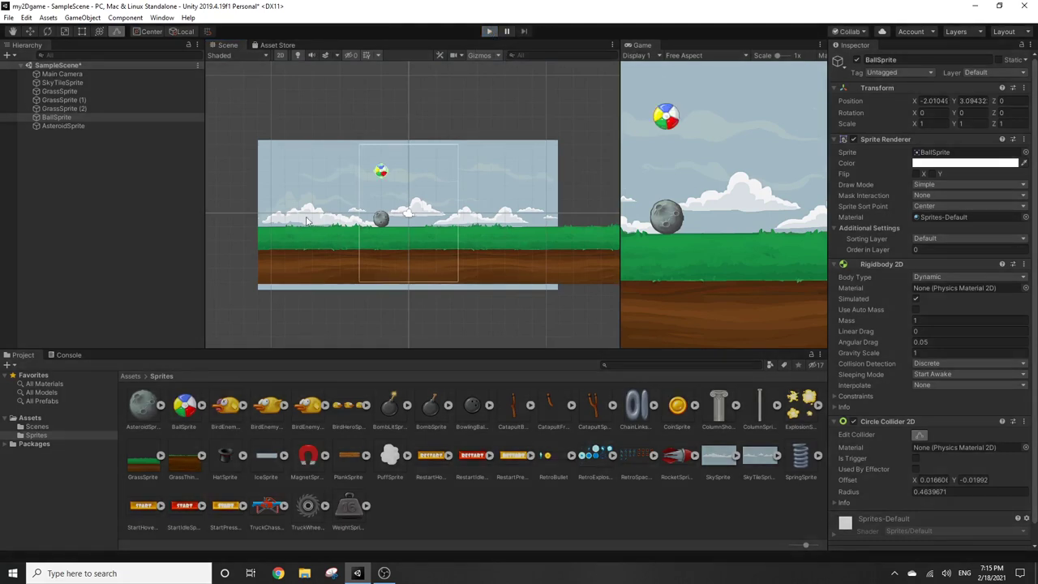
key("ctrl+p")
scroll(484, 194, "up", 2)
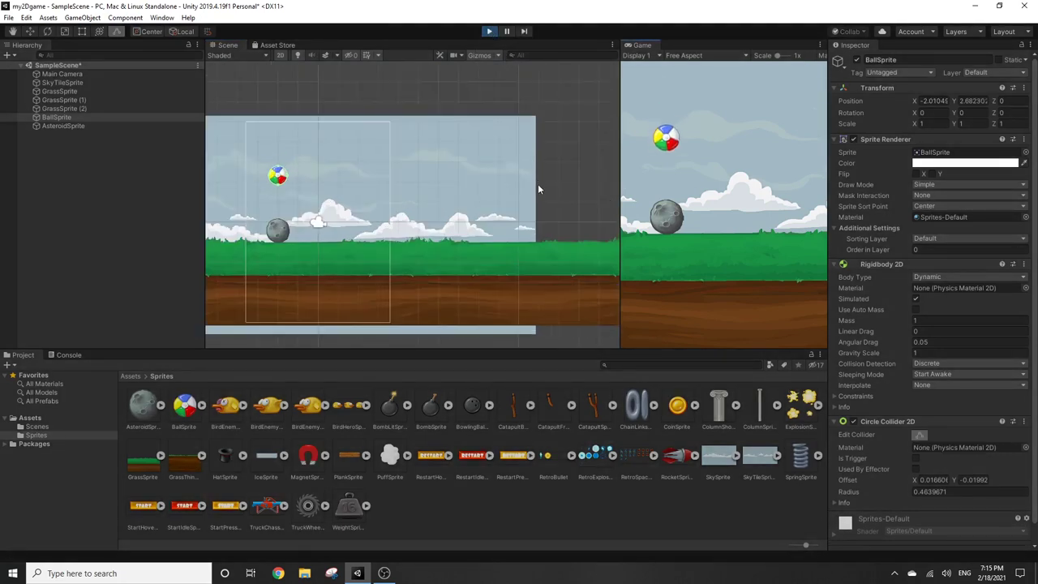
scroll(335, 229, "down", 1)
scroll(312, 245, "down", 1)
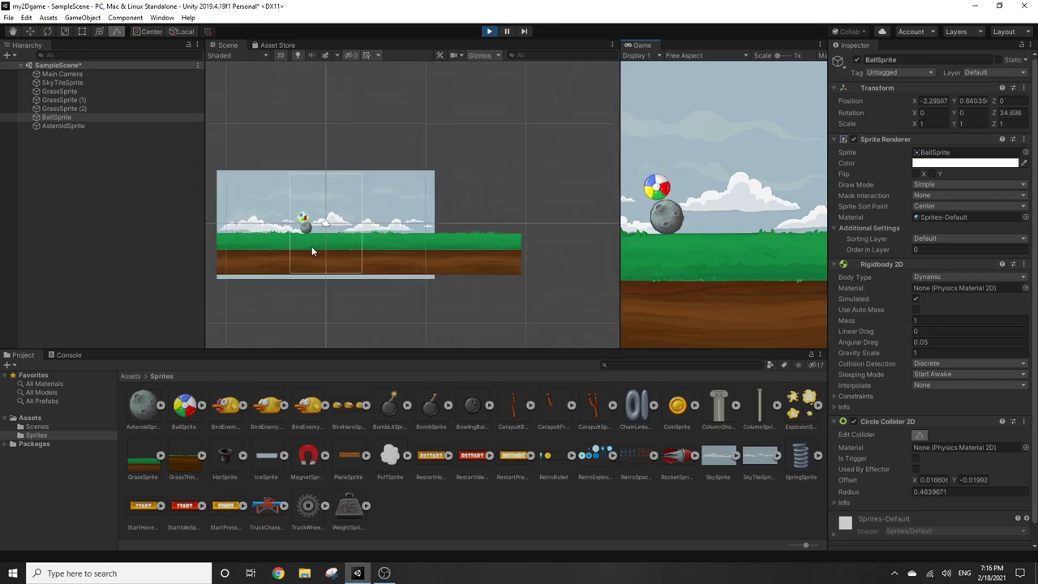
middle_click_drag(311, 246, 360, 248)
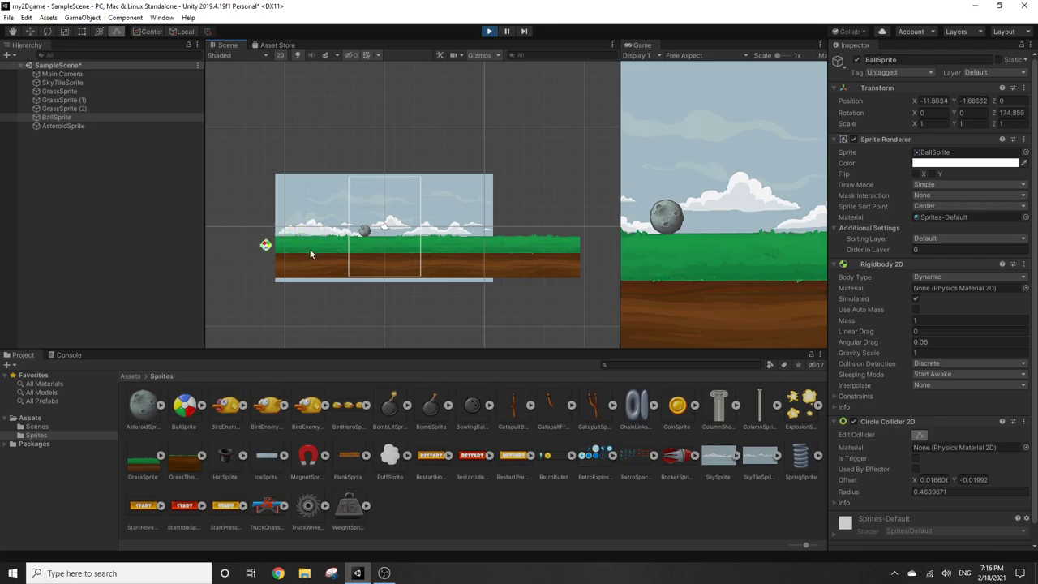
scroll(447, 237, "up", 2)
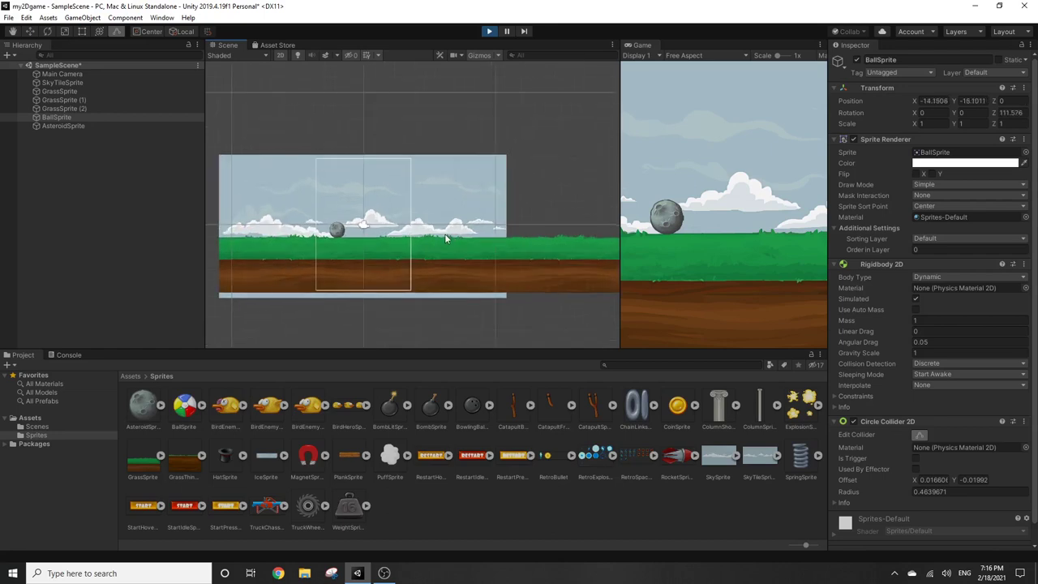
left_click(489, 31)
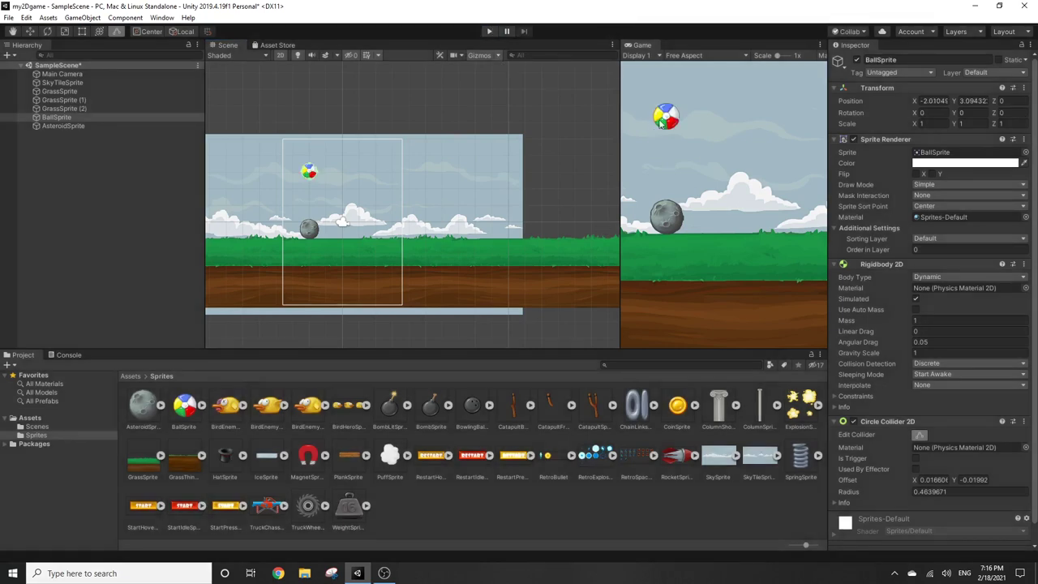
left_click(674, 120)
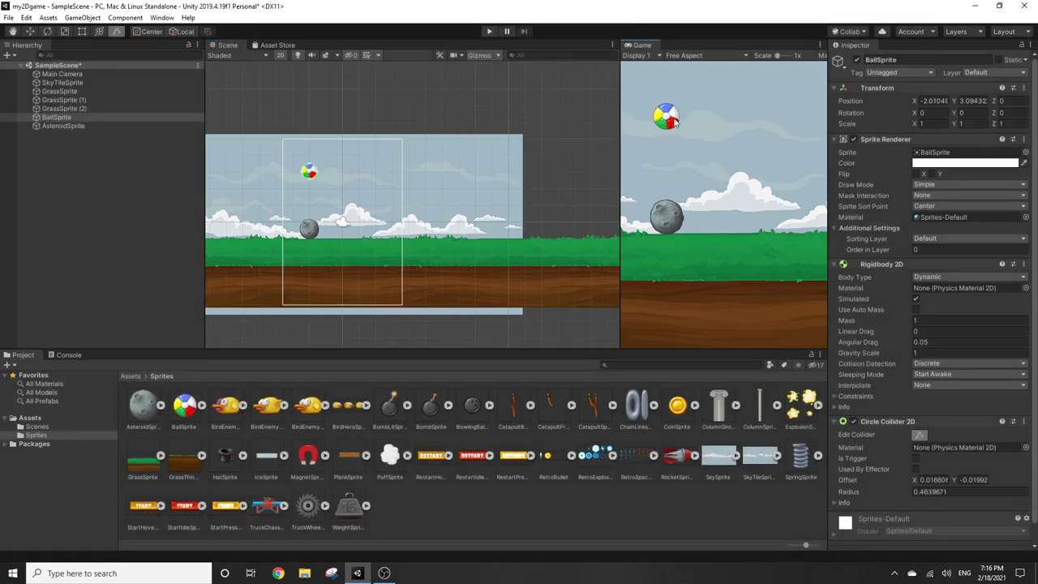
Step: Select BallSprite and set its Rigidbody 2D Linear Drag to 1
left_click(309, 172)
key("t")
left_click(309, 171)
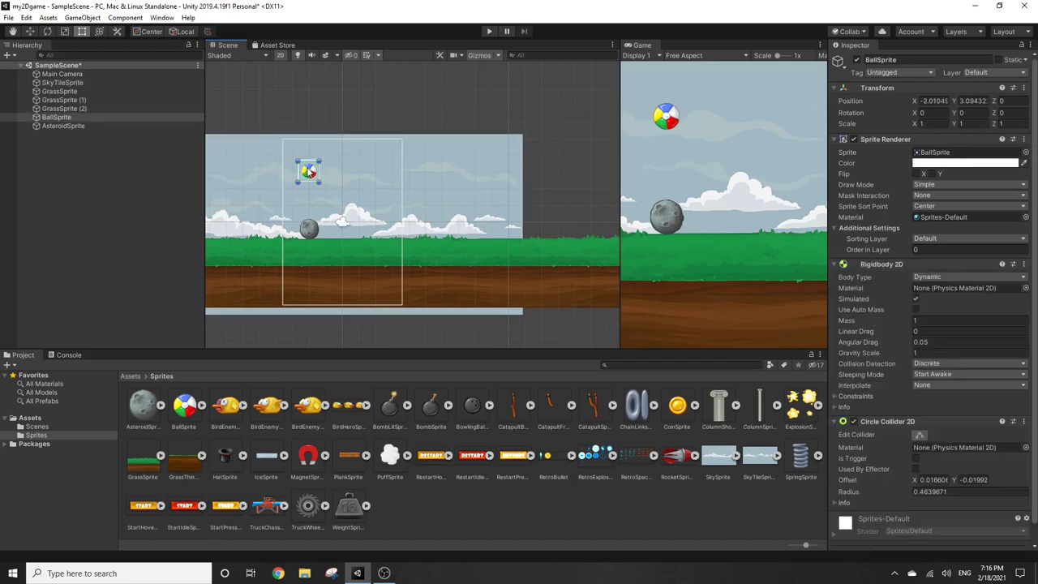
left_click(926, 331)
type("1")
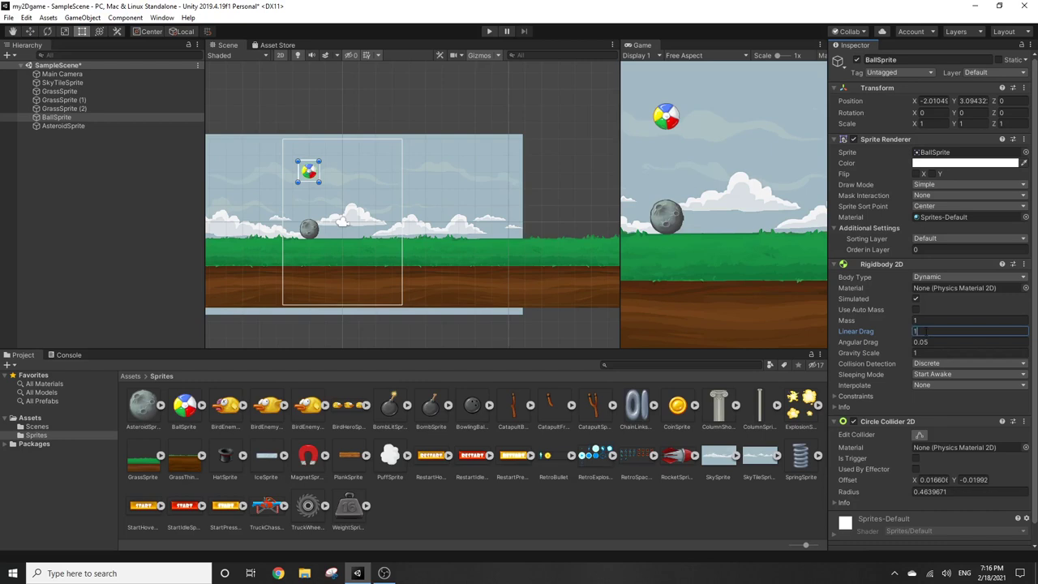
Step: Run the scene and watch the ball glance off the asteroid and roll left
left_click(490, 31)
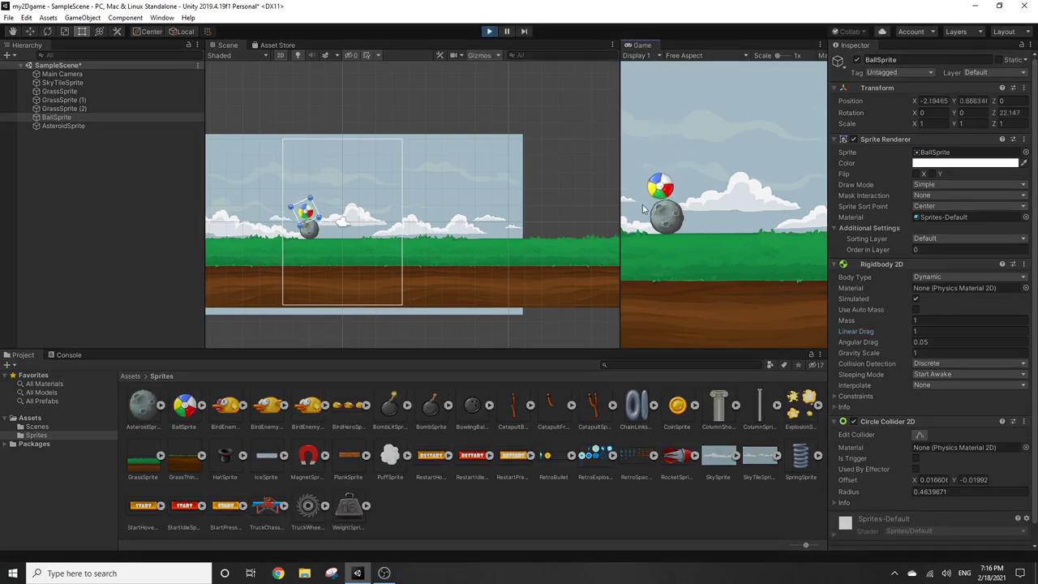
scroll(315, 254, "down", 1)
scroll(315, 254, "down", 1)
scroll(321, 250, "down", 2)
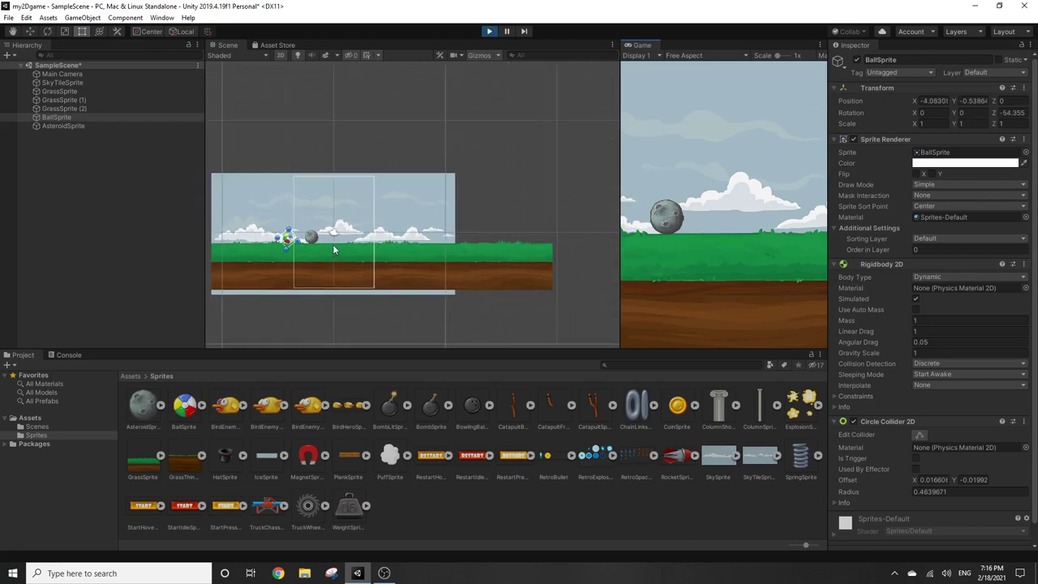
scroll(332, 245, "down", 2)
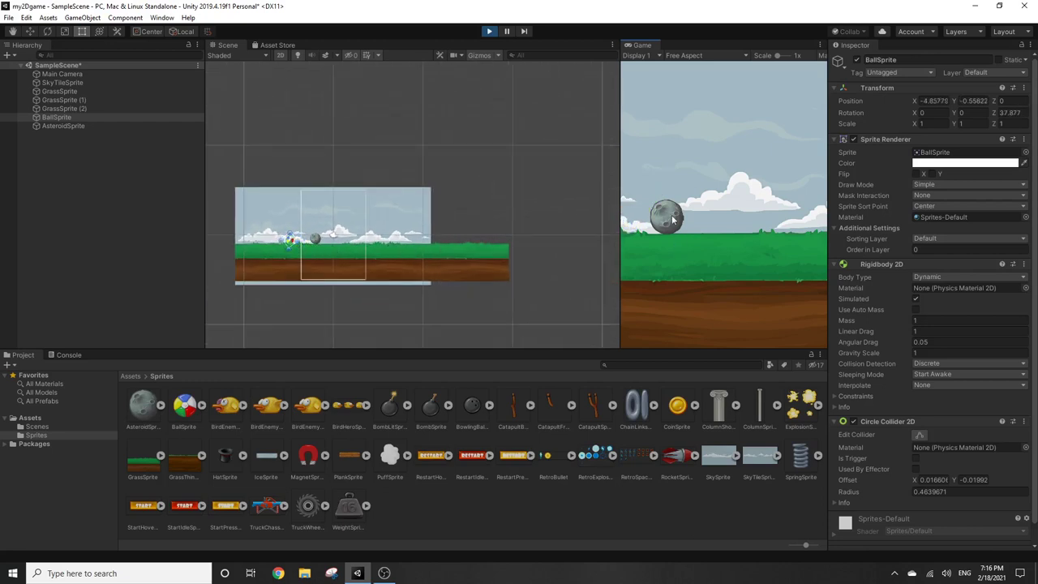
Step: Return the Game view to the main tabbed area and stop the test, resetting the ball to X -2.01, Y 3.09
mouse_move(635, 44)
left_mouse_down()
mouse_move(216, 78)
mouse_move(273, 47)
left_mouse_up()
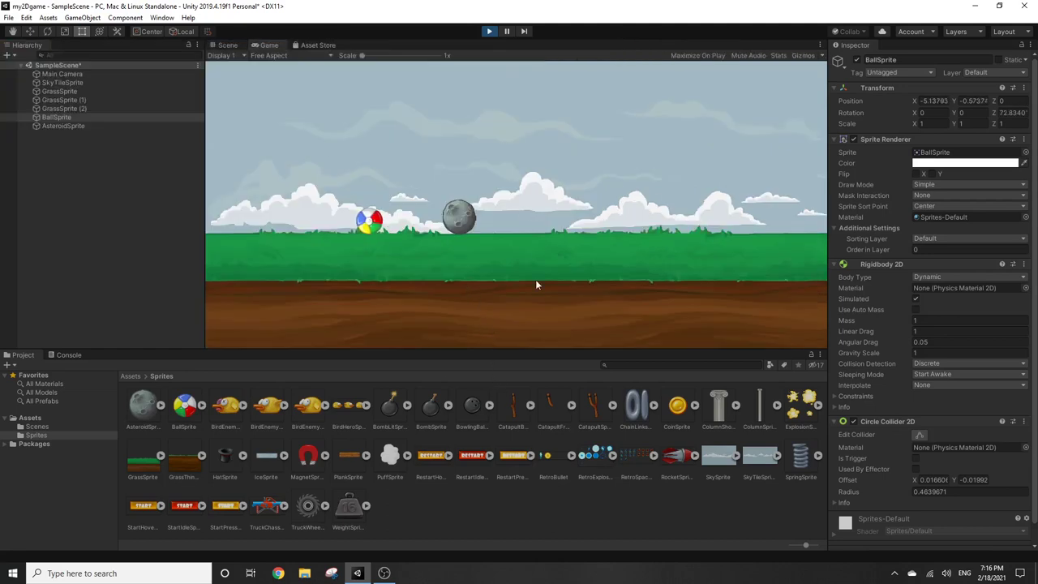
left_click(491, 32)
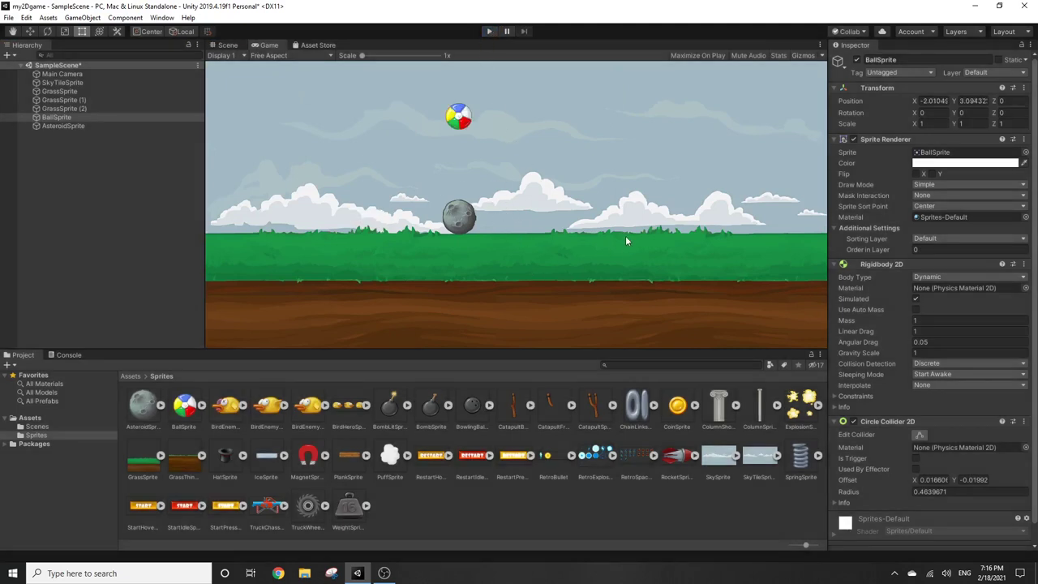